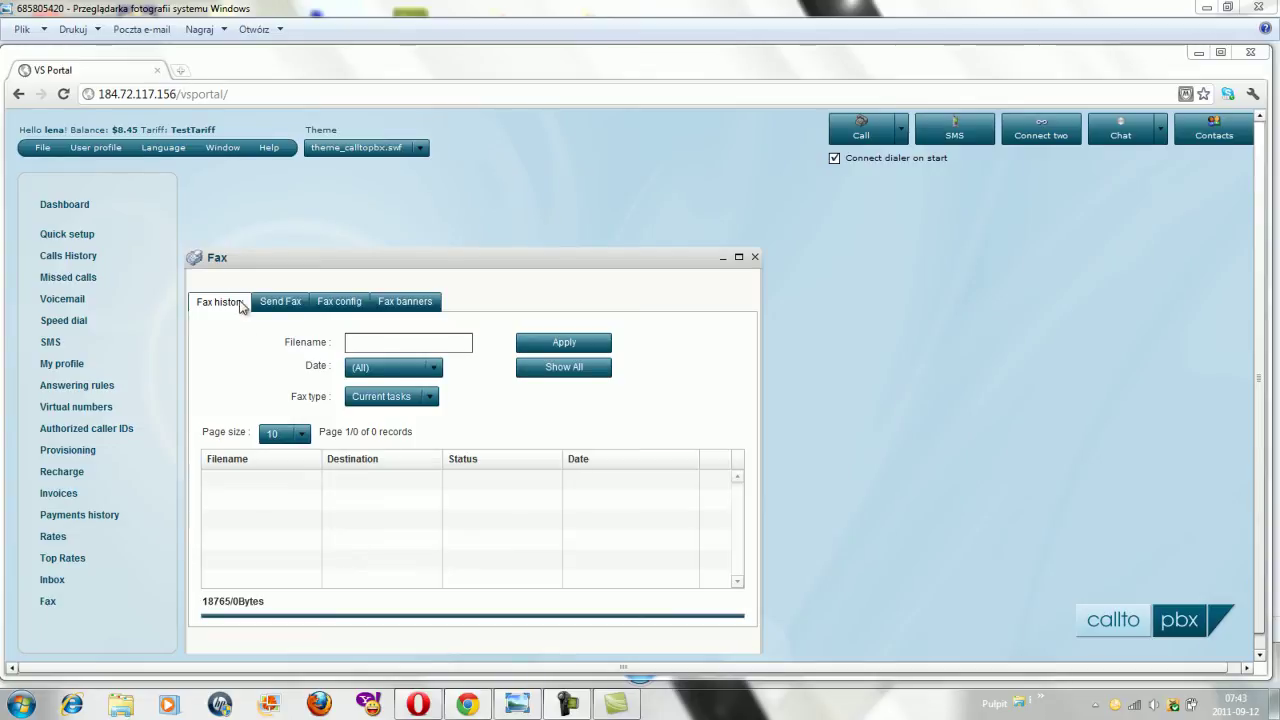
Look through the Send Fax, Fax config and Fax banners pages, ending on banners banner.tiff and voipswitch.tiff
left_click(288, 304)
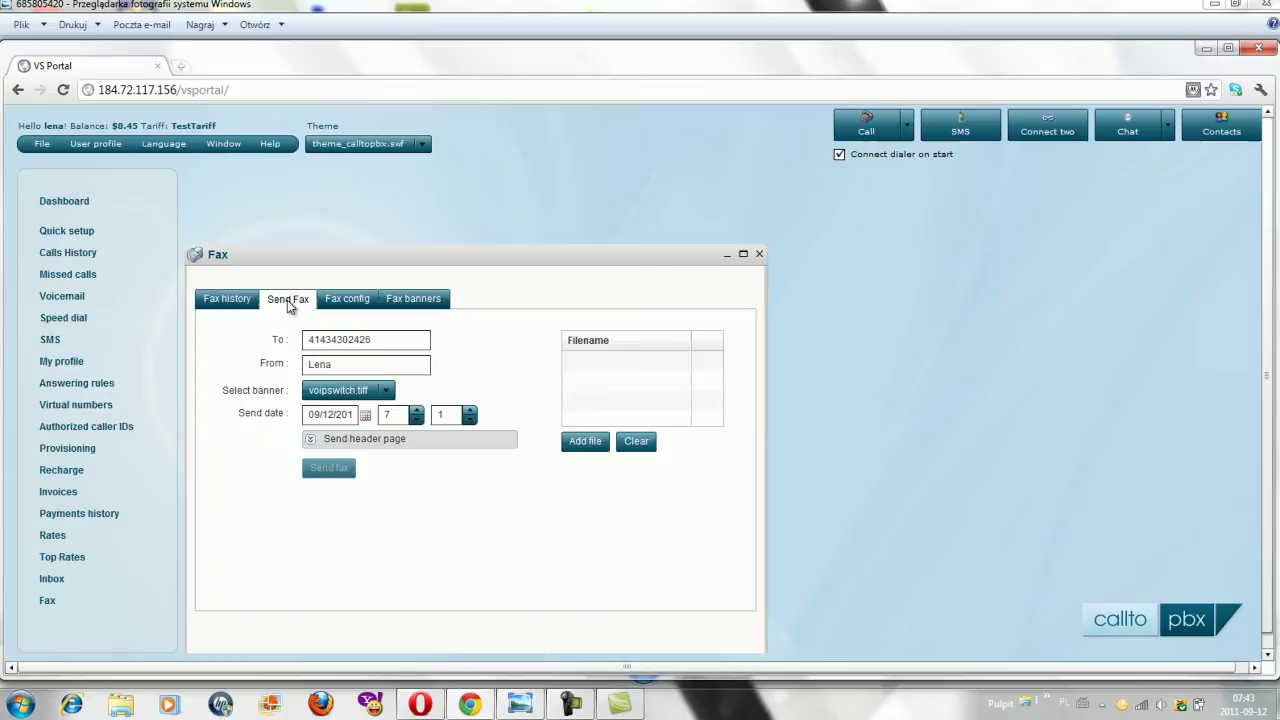
left_click(358, 300)
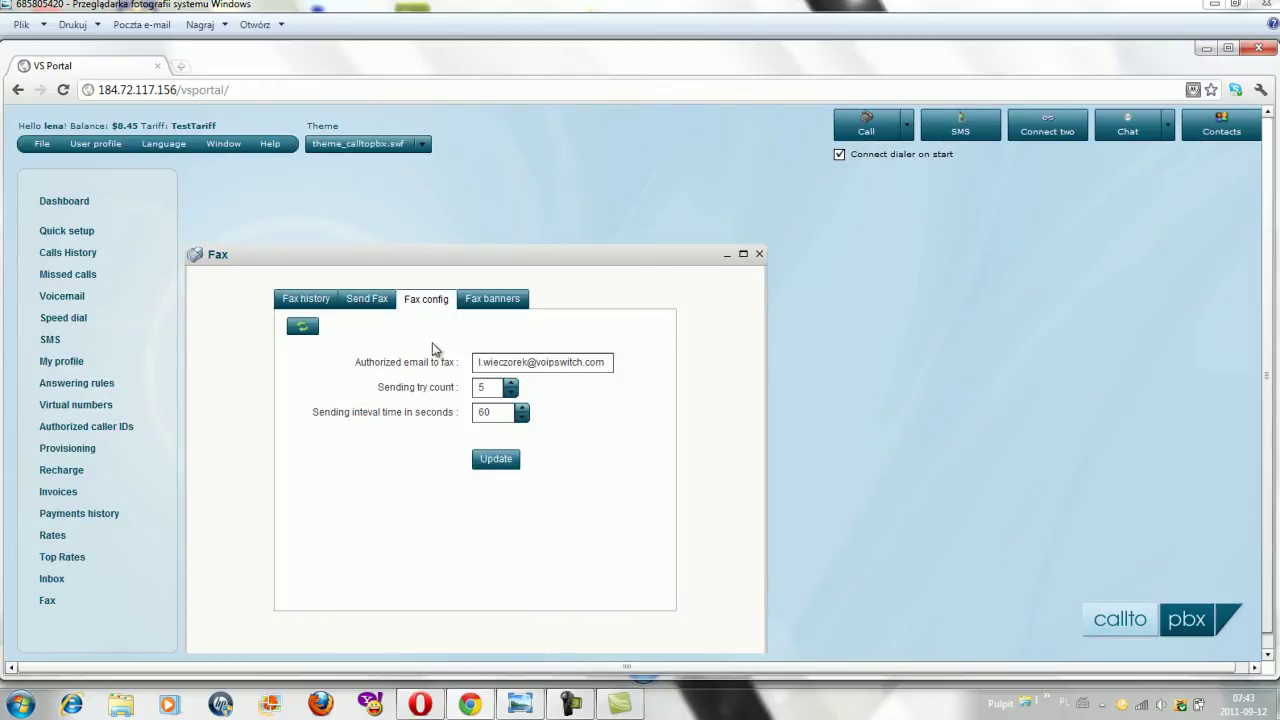
left_click(495, 304)
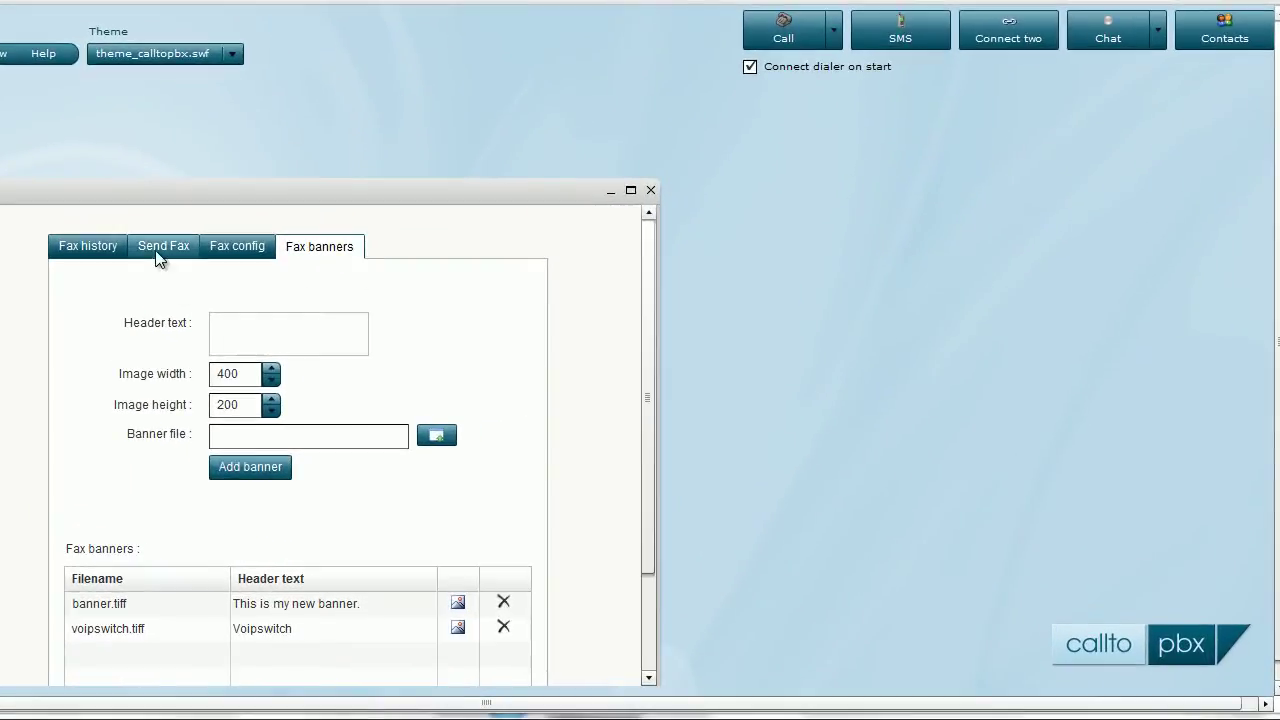
left_click(157, 252)
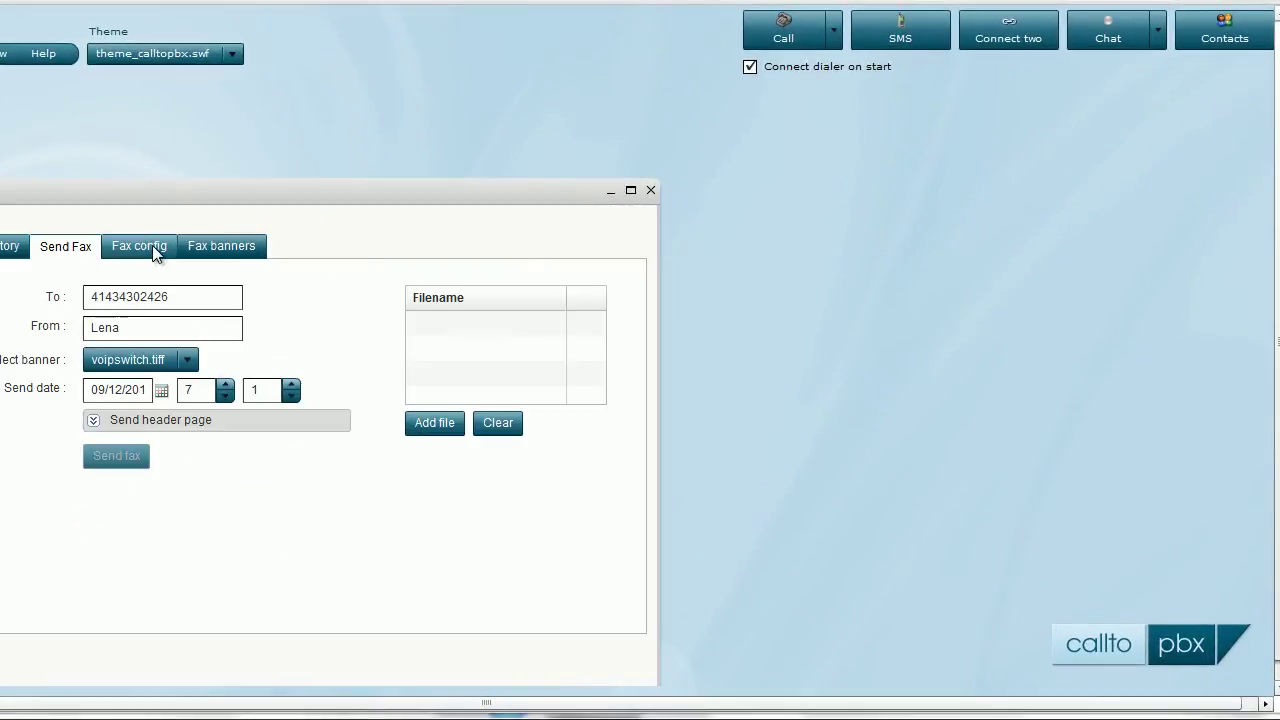
left_click(189, 297)
double_click(189, 297)
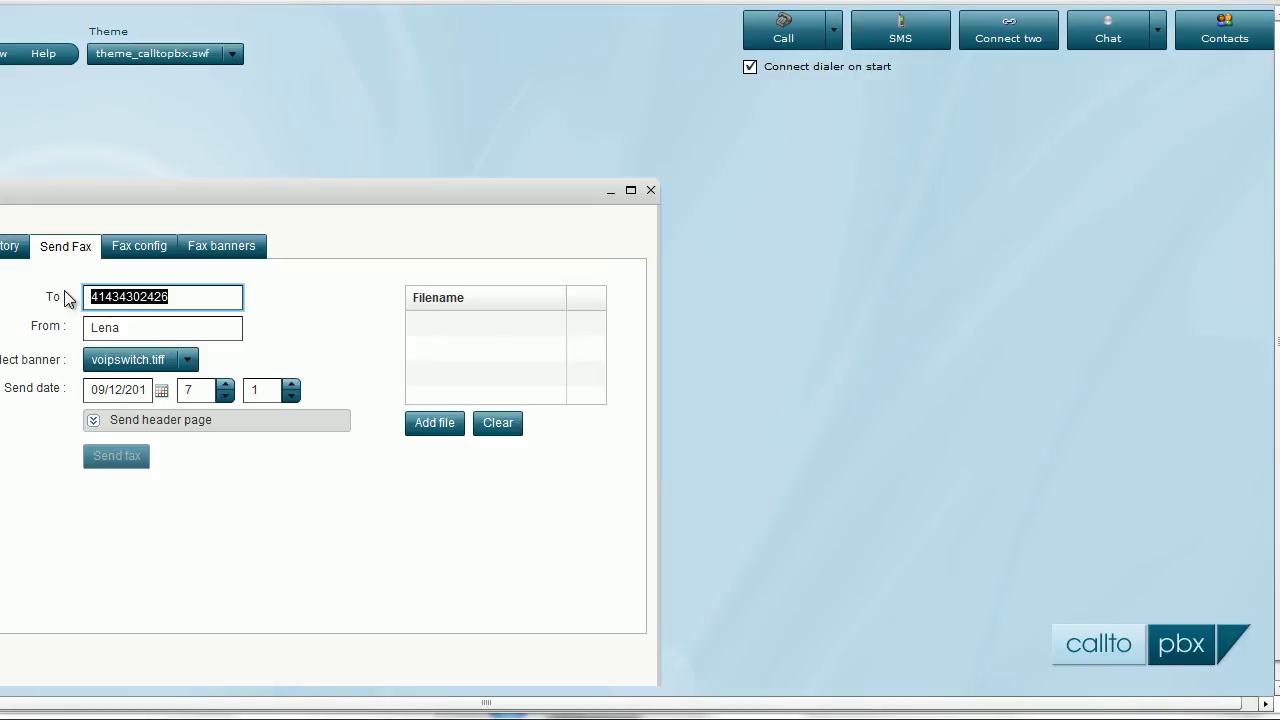
left_click(140, 328)
double_click(116, 328)
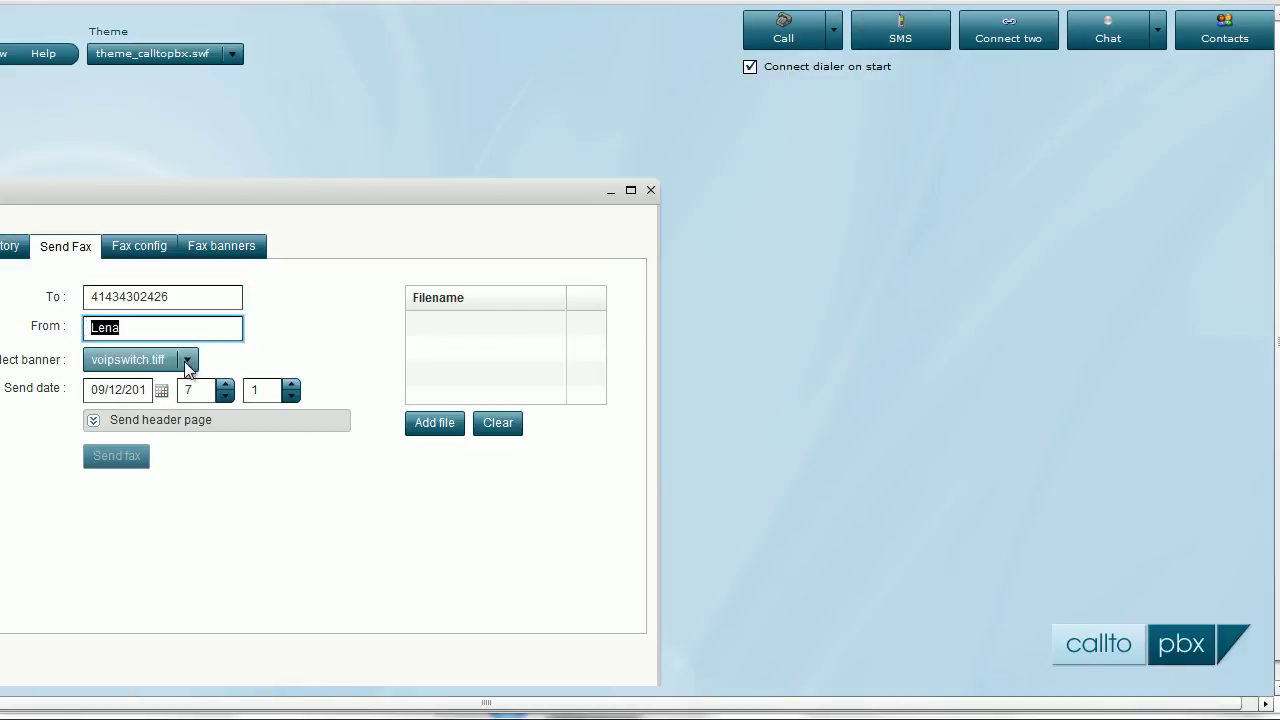
left_click(187, 361)
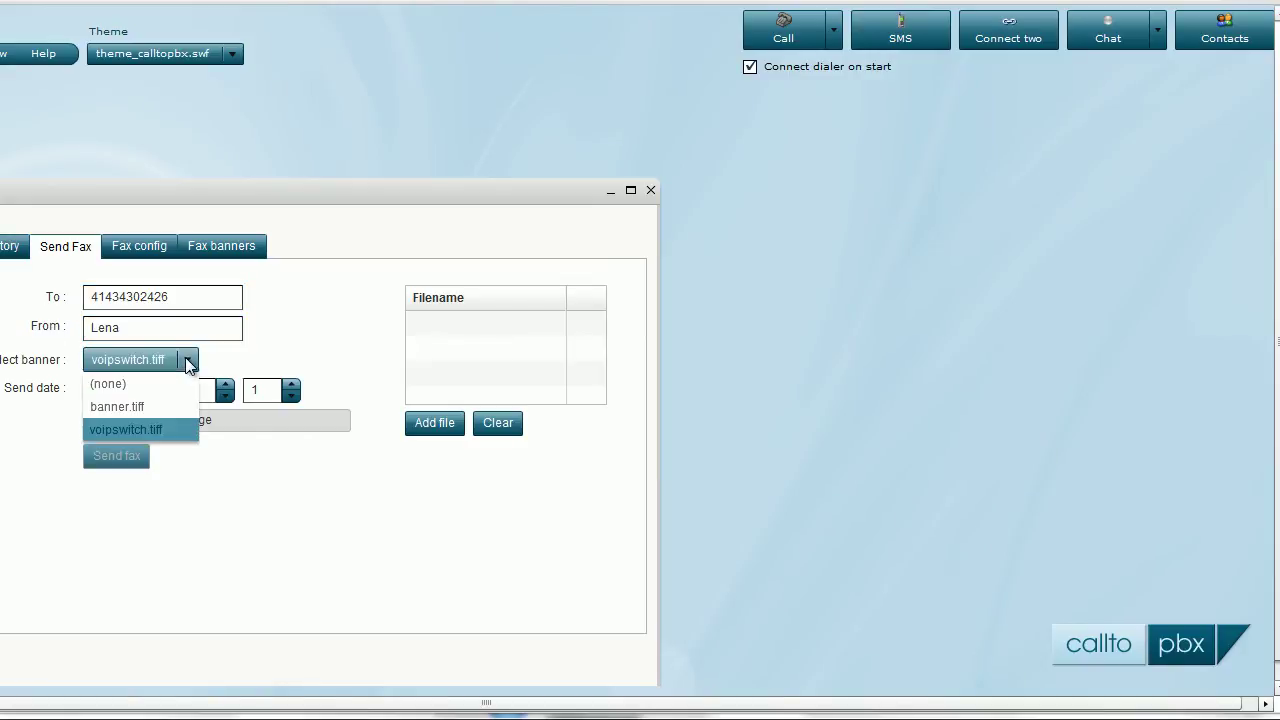
left_click(163, 429)
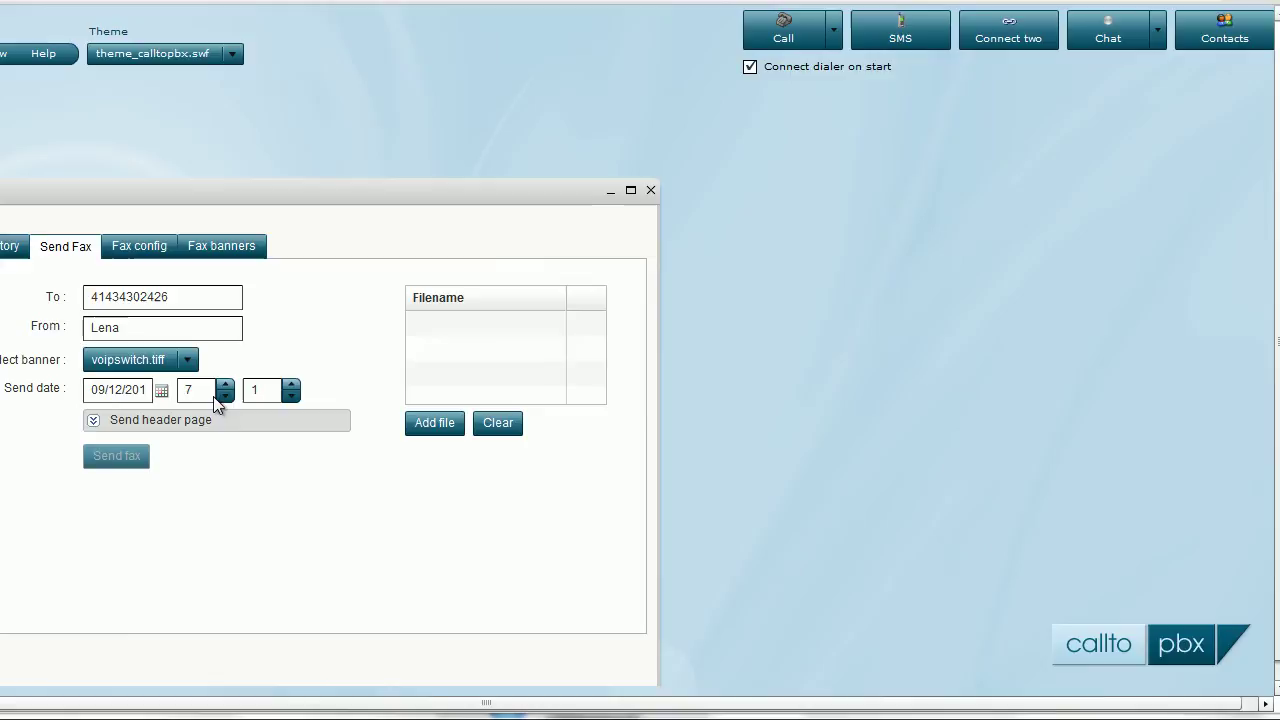
left_click(94, 424)
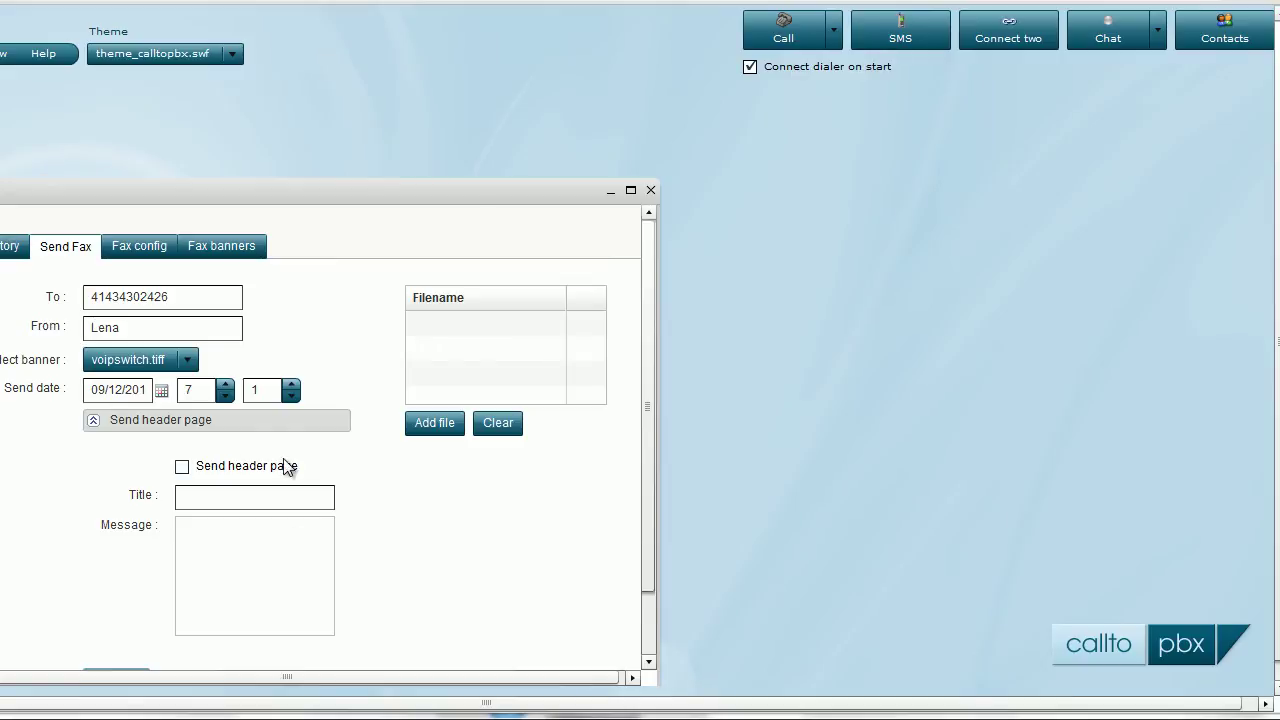
left_click(182, 466)
left_click(182, 466)
left_click(93, 421)
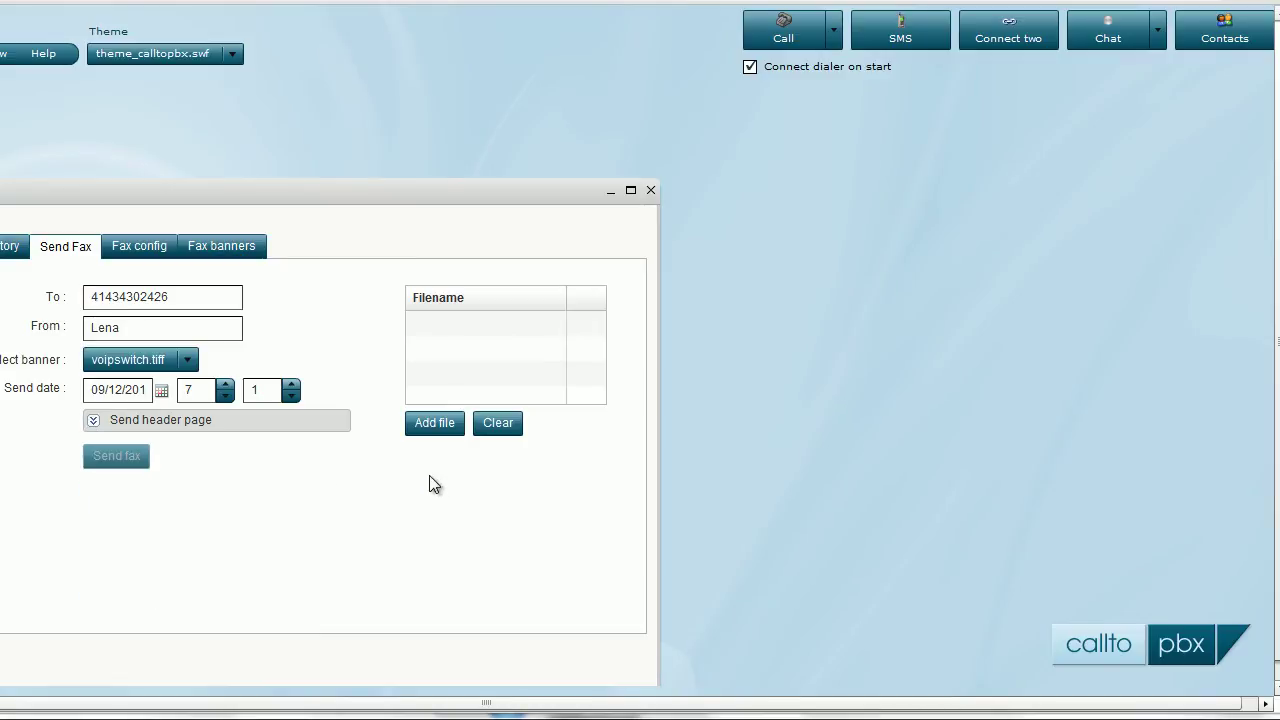
left_click(411, 430)
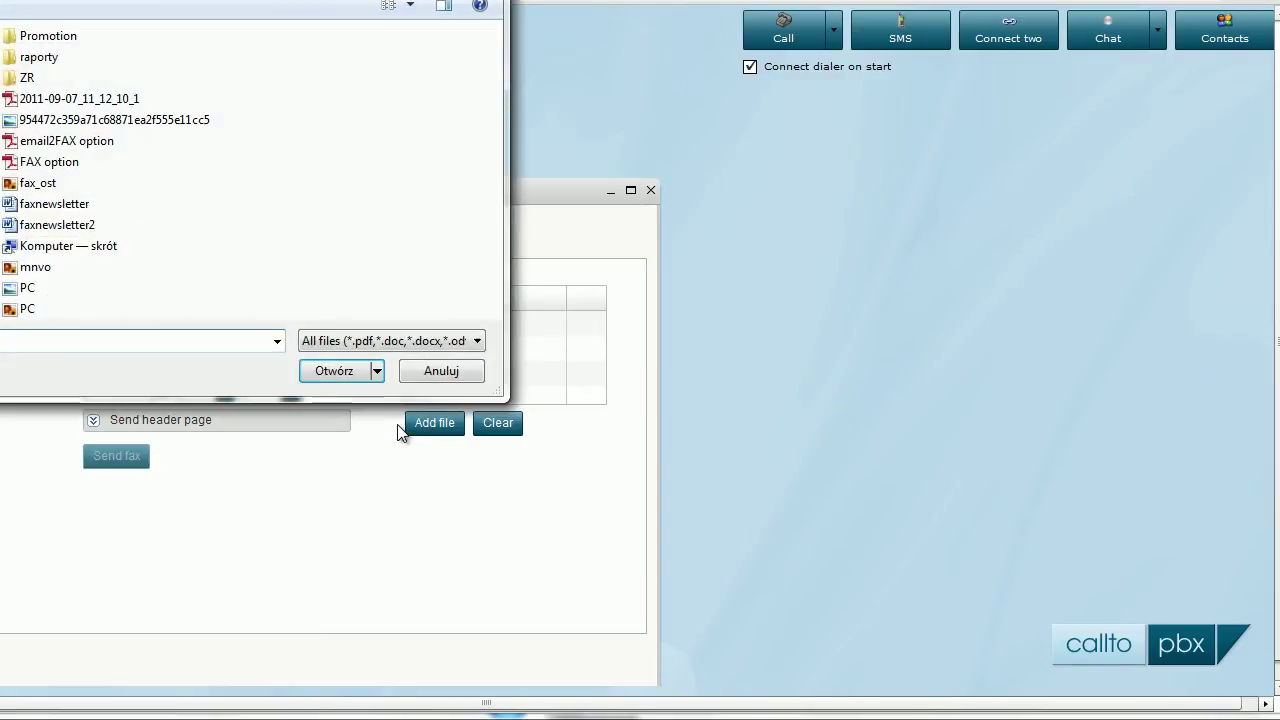
left_click(90, 162)
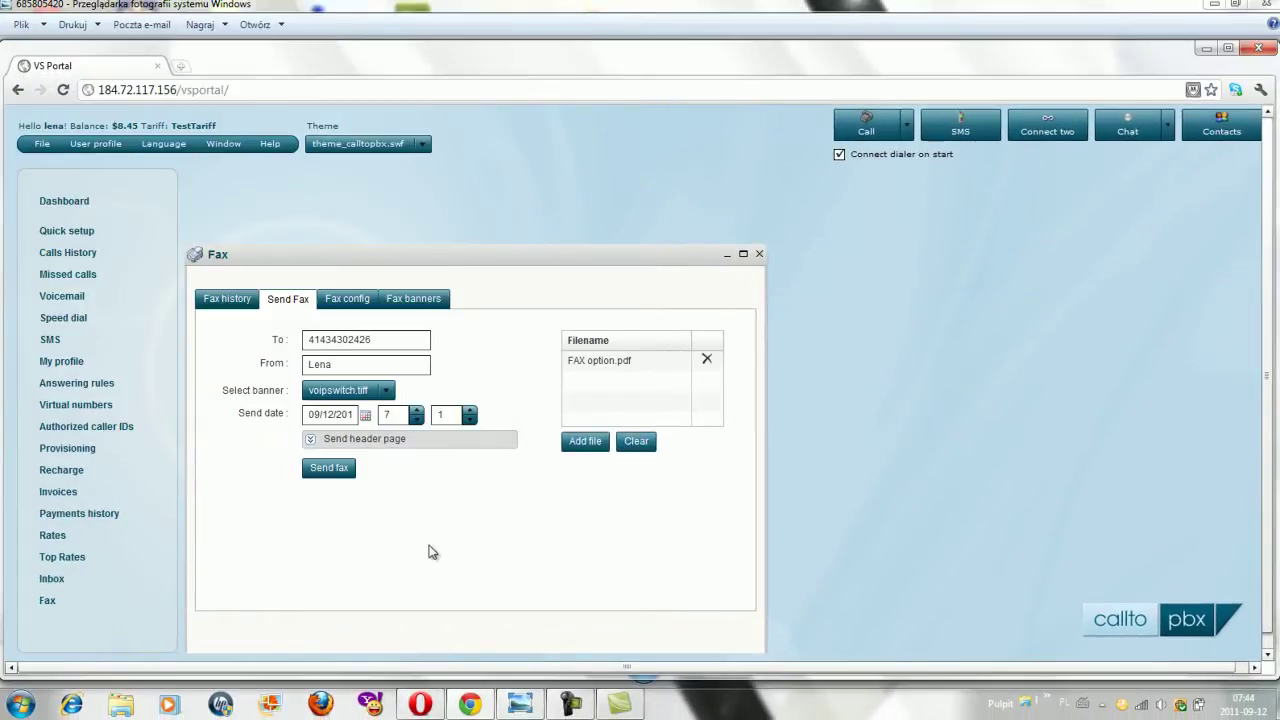
left_click(328, 470)
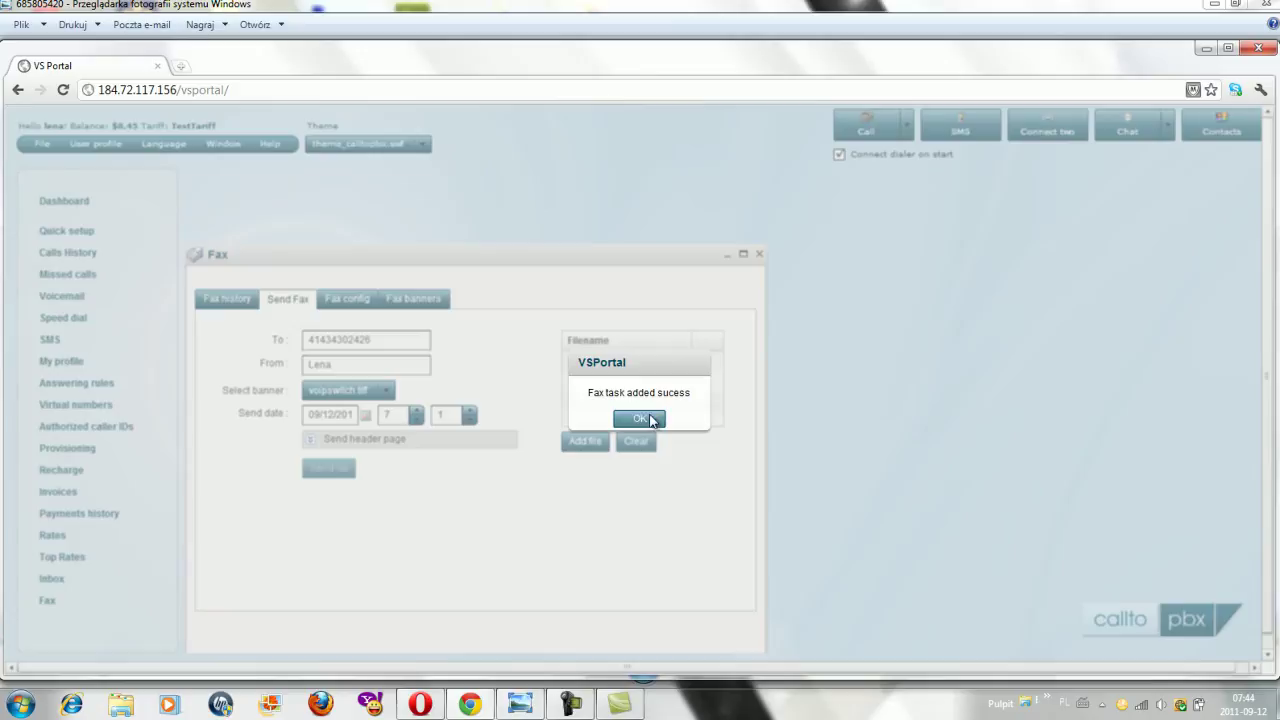
left_click(645, 418)
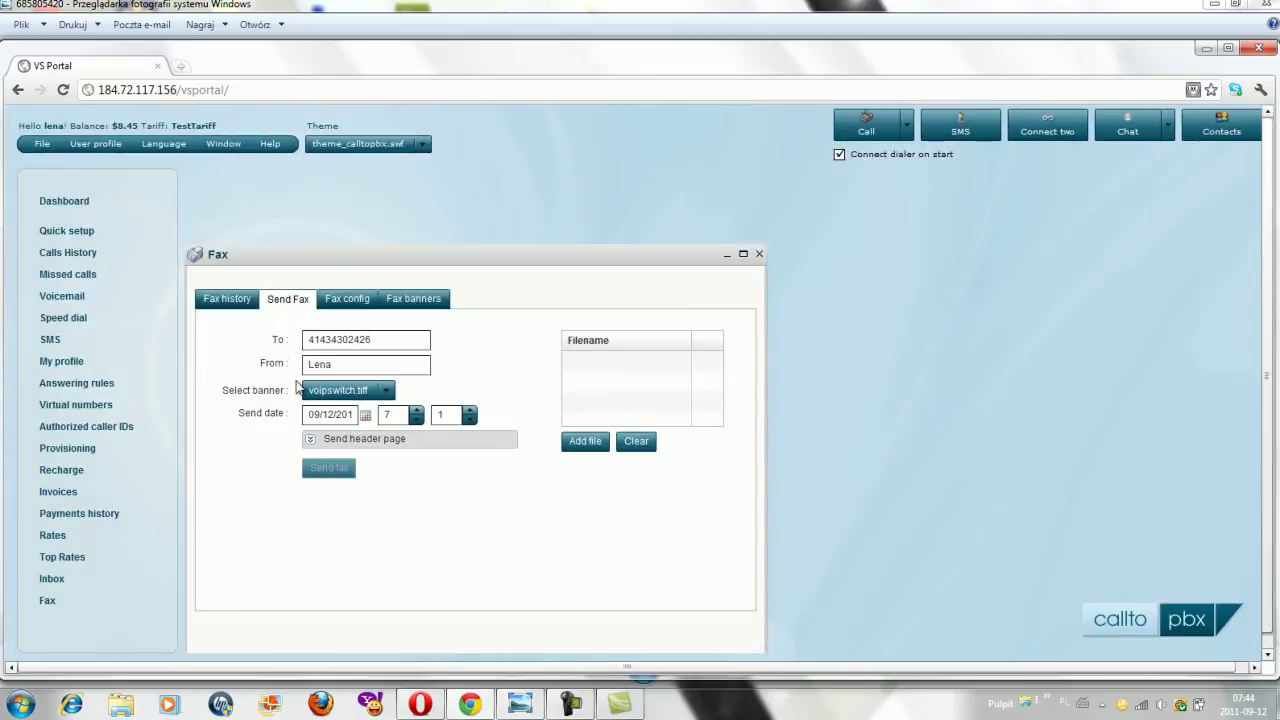
Filter Fax history to Current tasks and preview the Processed faxSent0911234448.tiff reading 'FAX option works!'
left_click(228, 302)
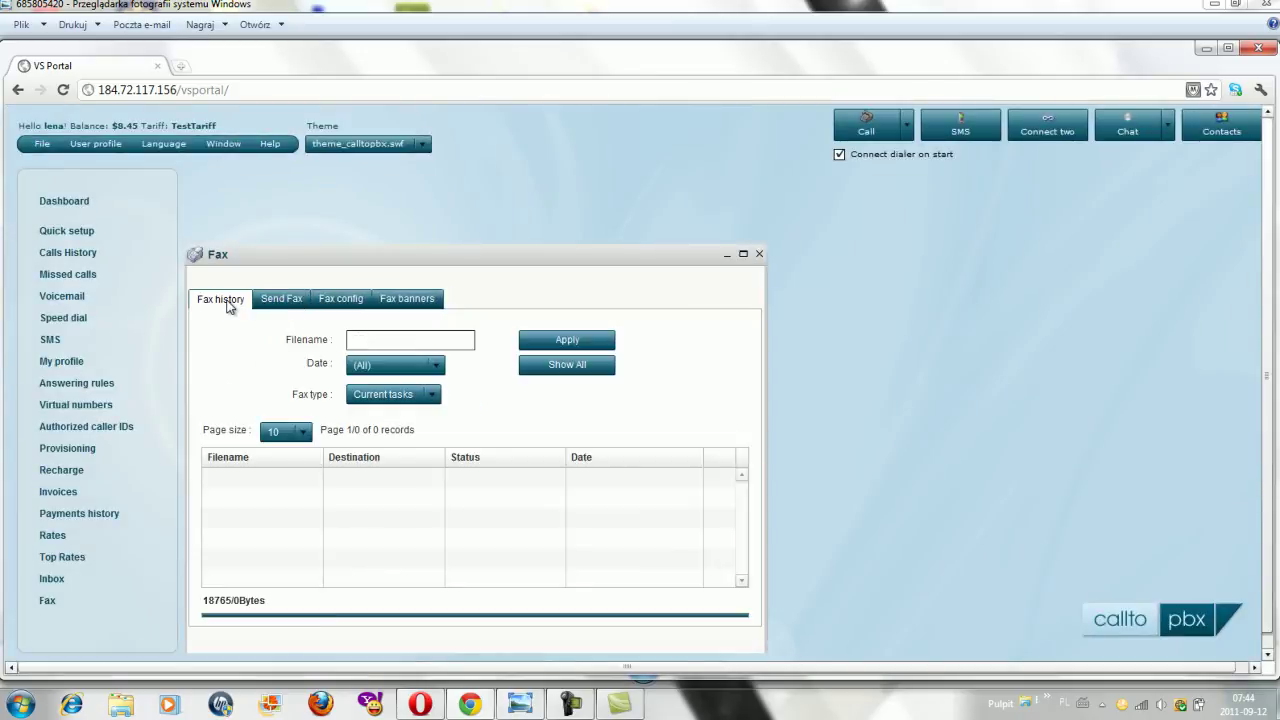
left_click(436, 394)
left_click(418, 434)
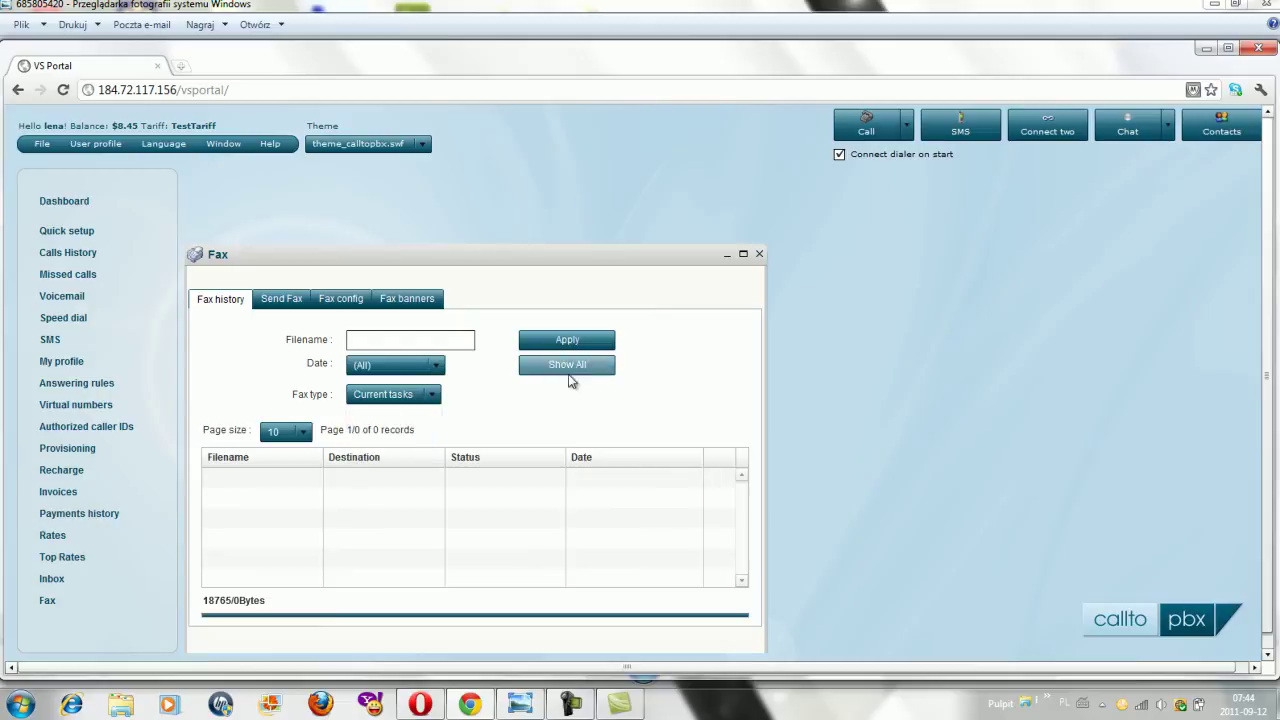
left_click(586, 343)
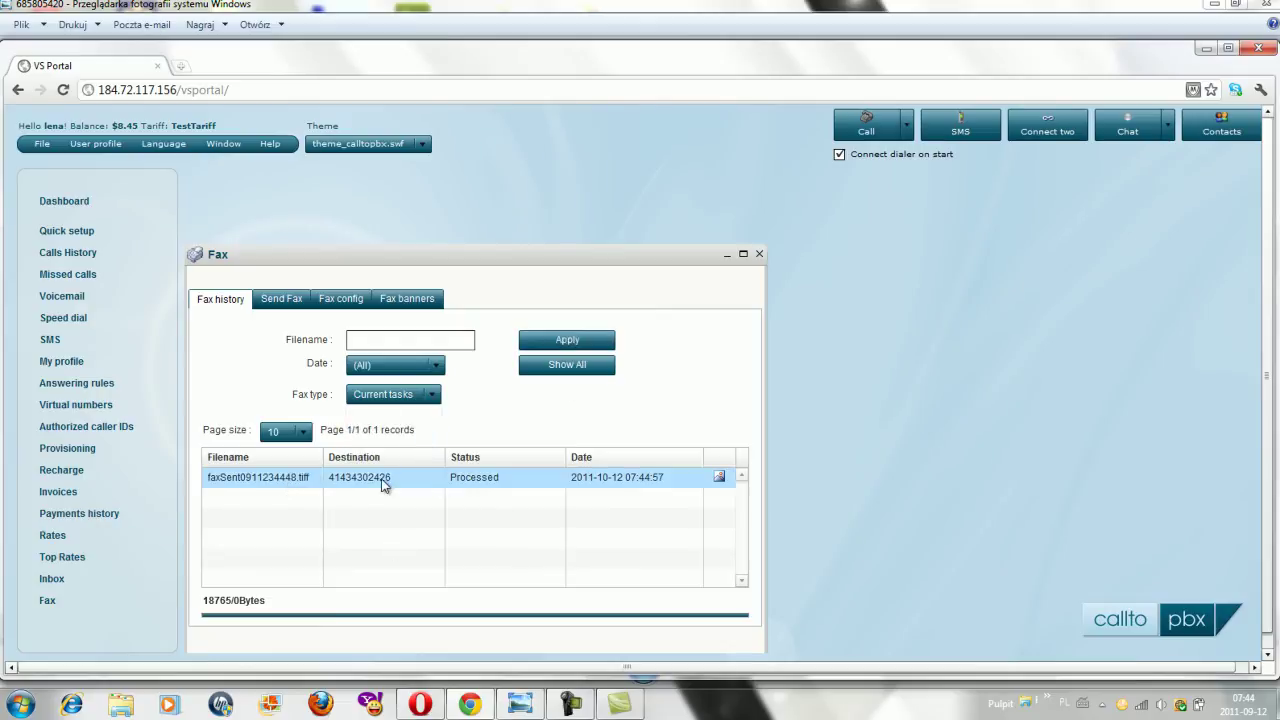
left_click(720, 478)
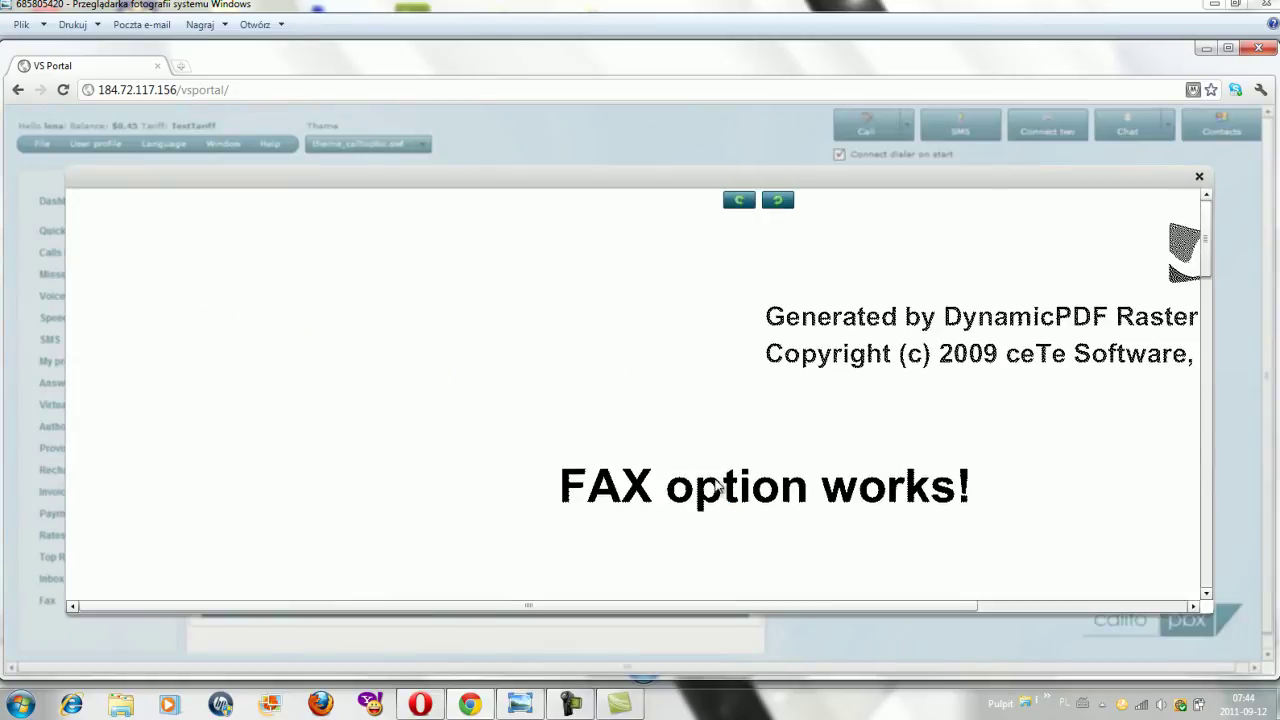
left_click_drag(725, 606, 935, 606)
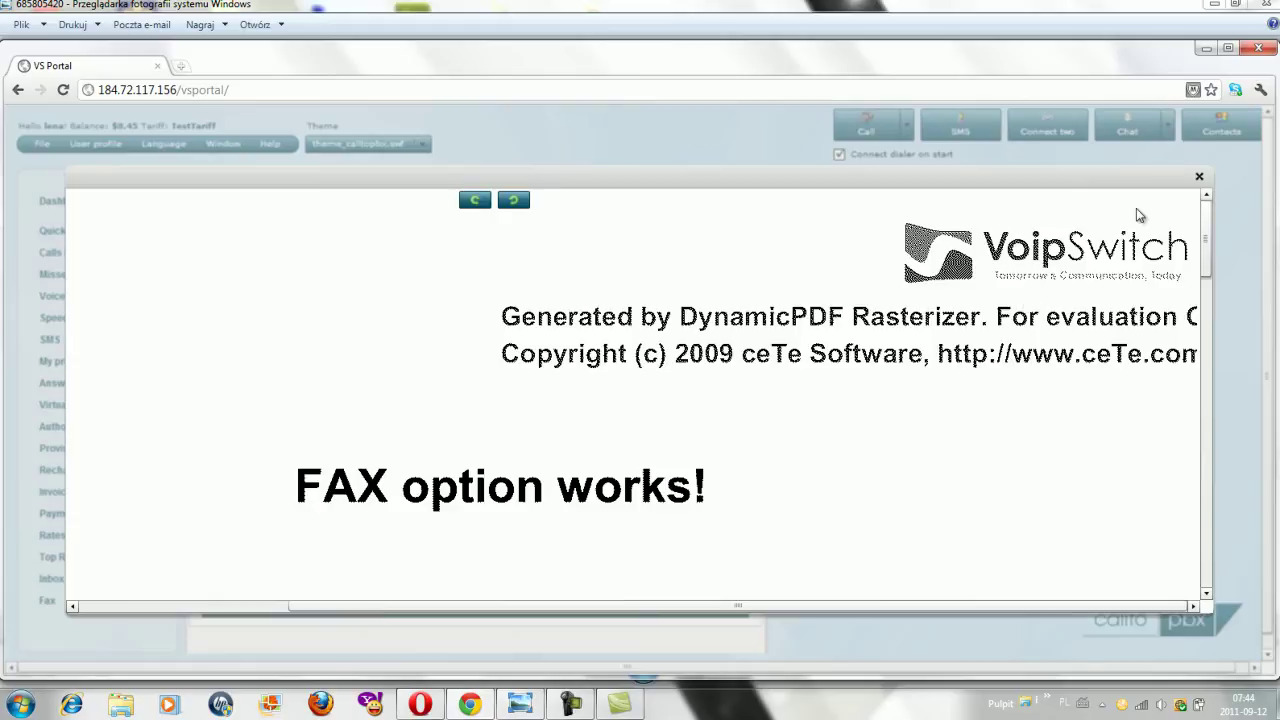
Close the preview and review Fax config: authorized email-to-fax address, 5 tries, 60-second interval
left_click(1197, 179)
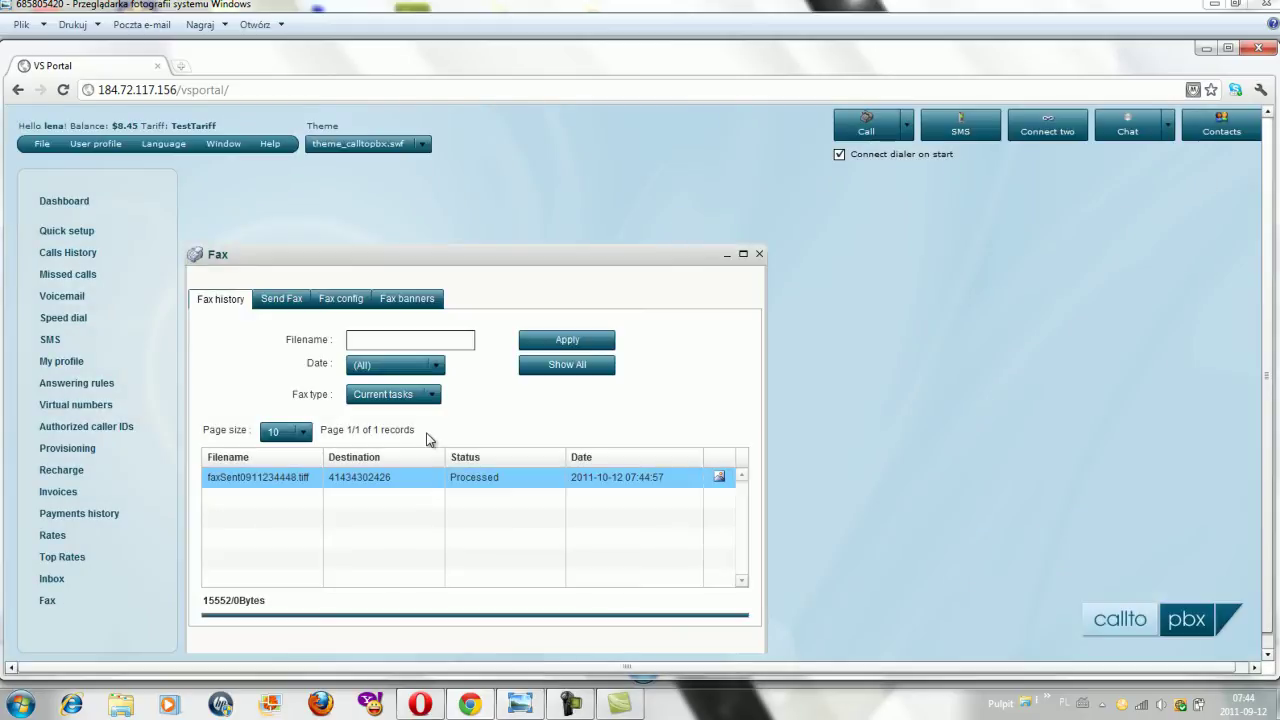
left_click(288, 301)
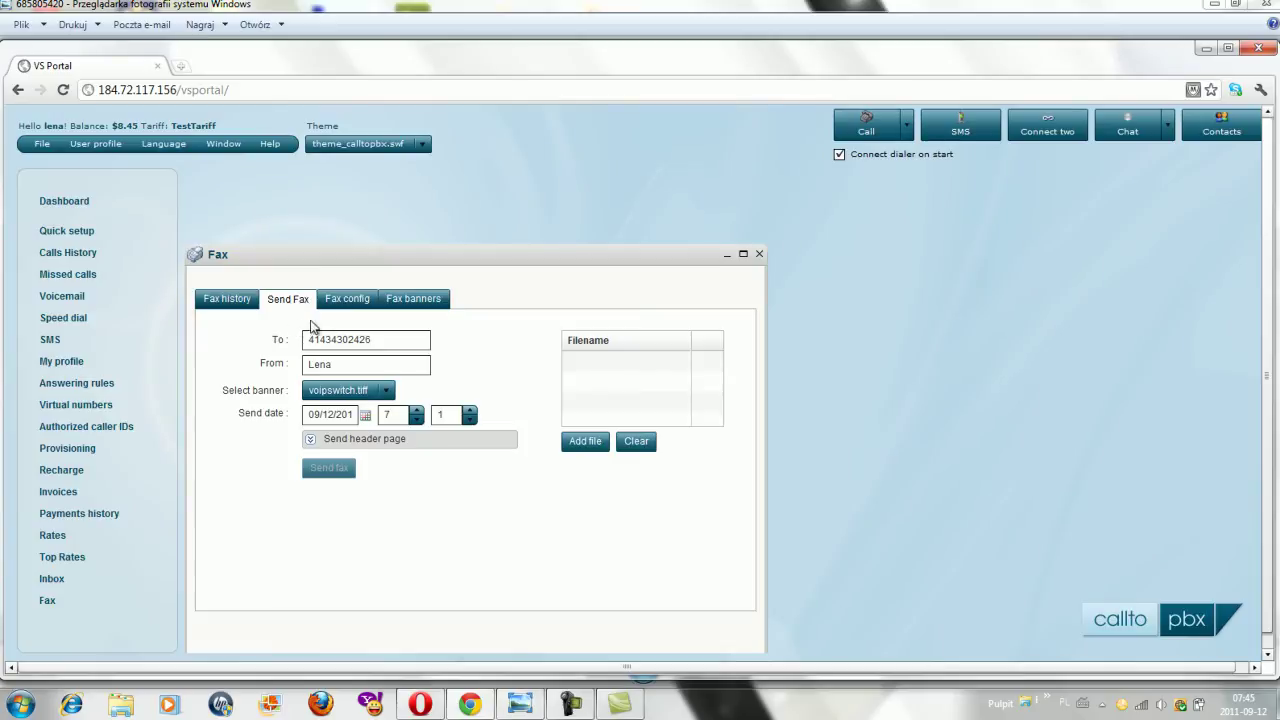
left_click(349, 302)
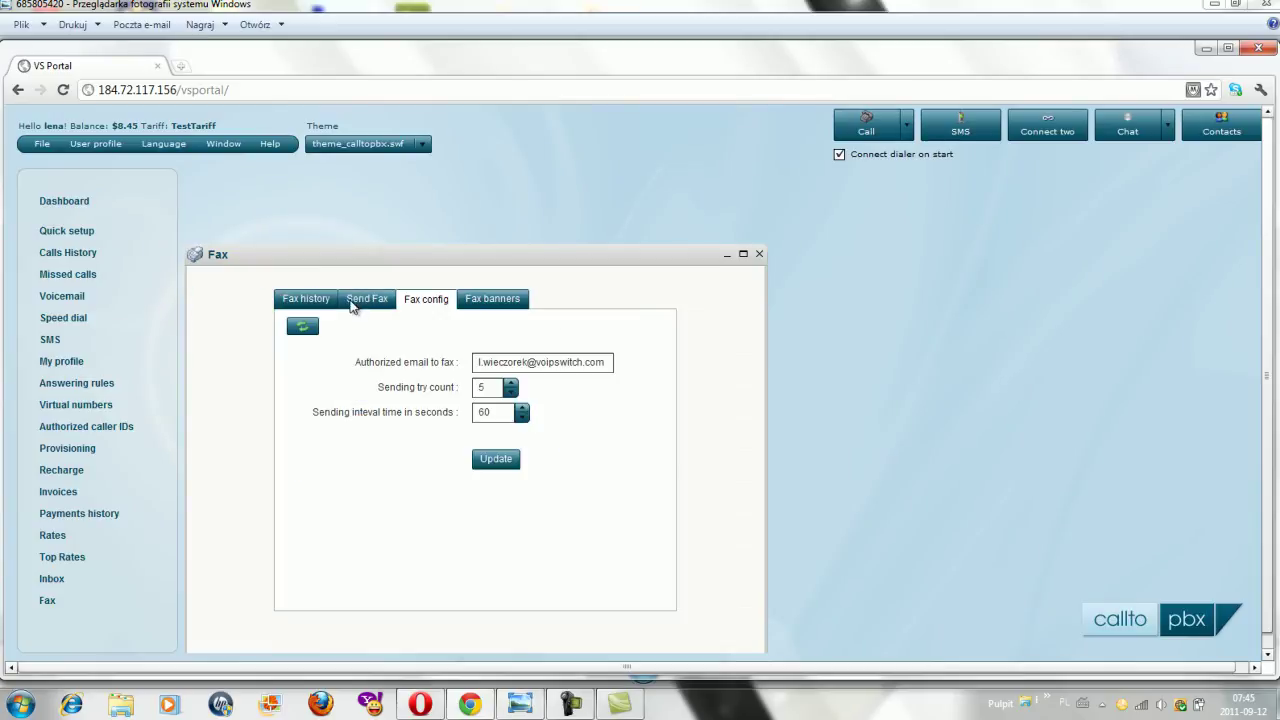
left_click_drag(610, 362, 459, 366)
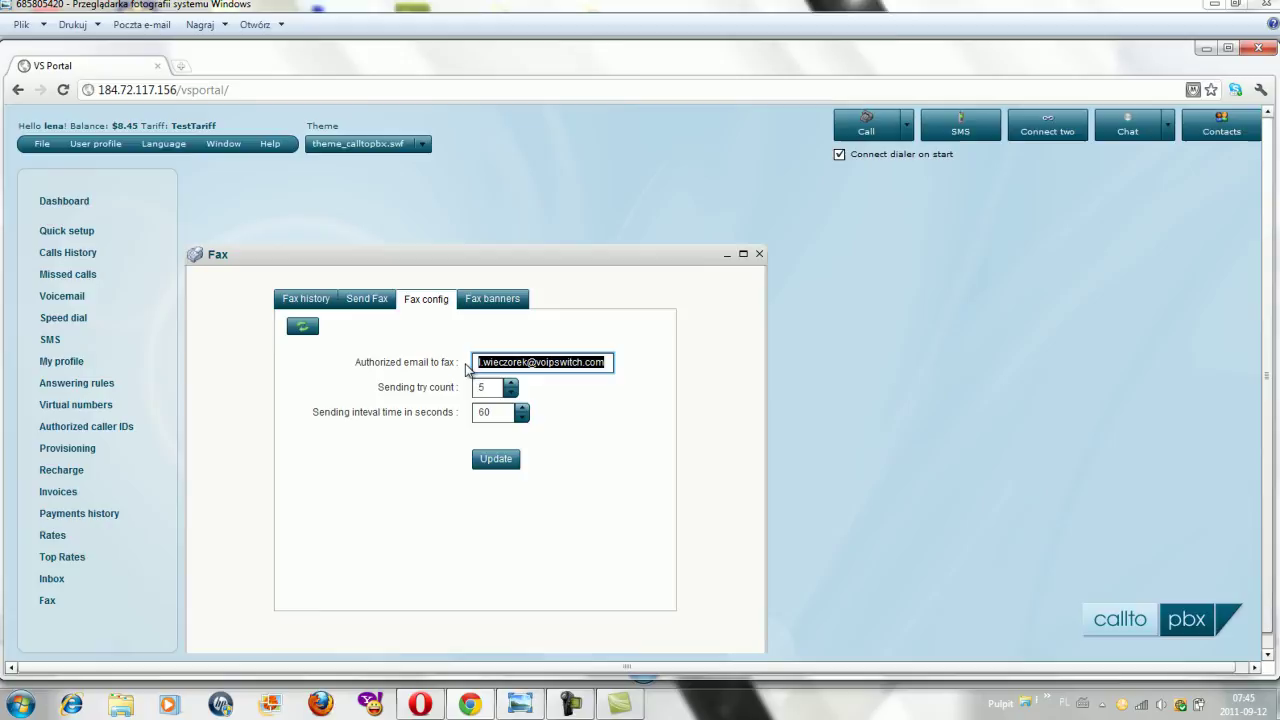
left_click(446, 451)
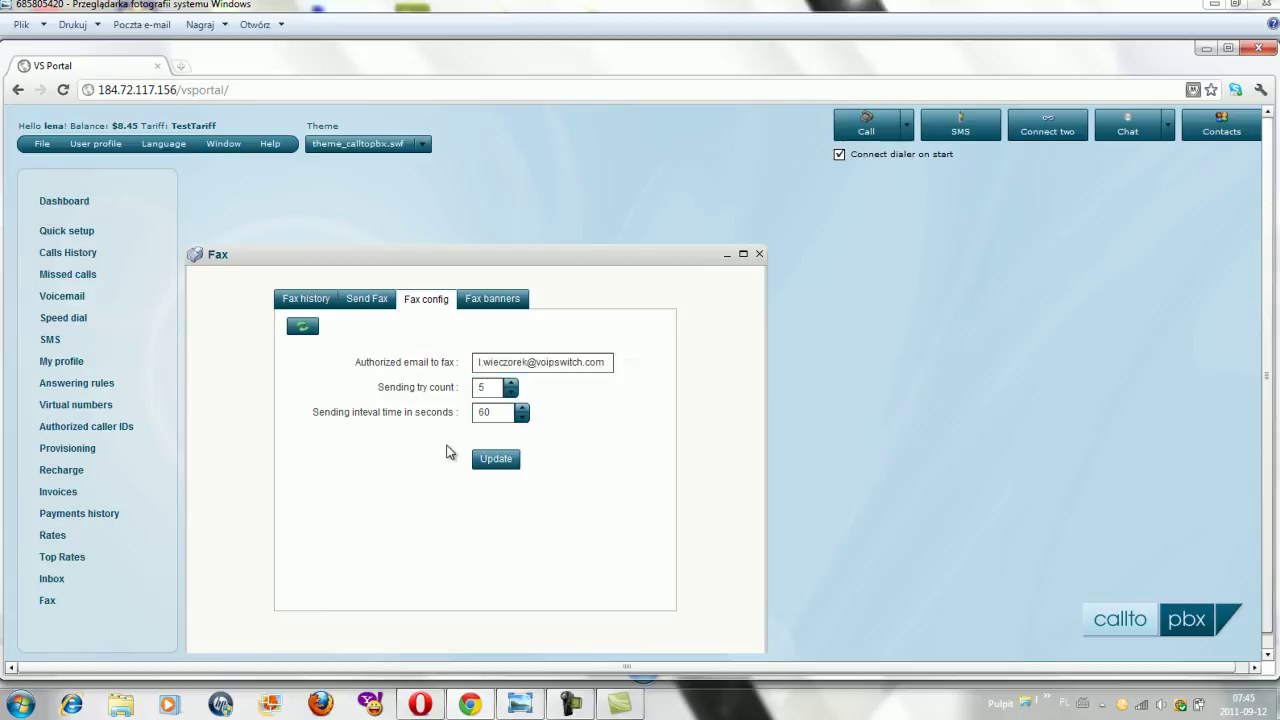
In Opera Mail, open the 'Fax option' draft and review its subject and signature-only body
left_click(420, 705)
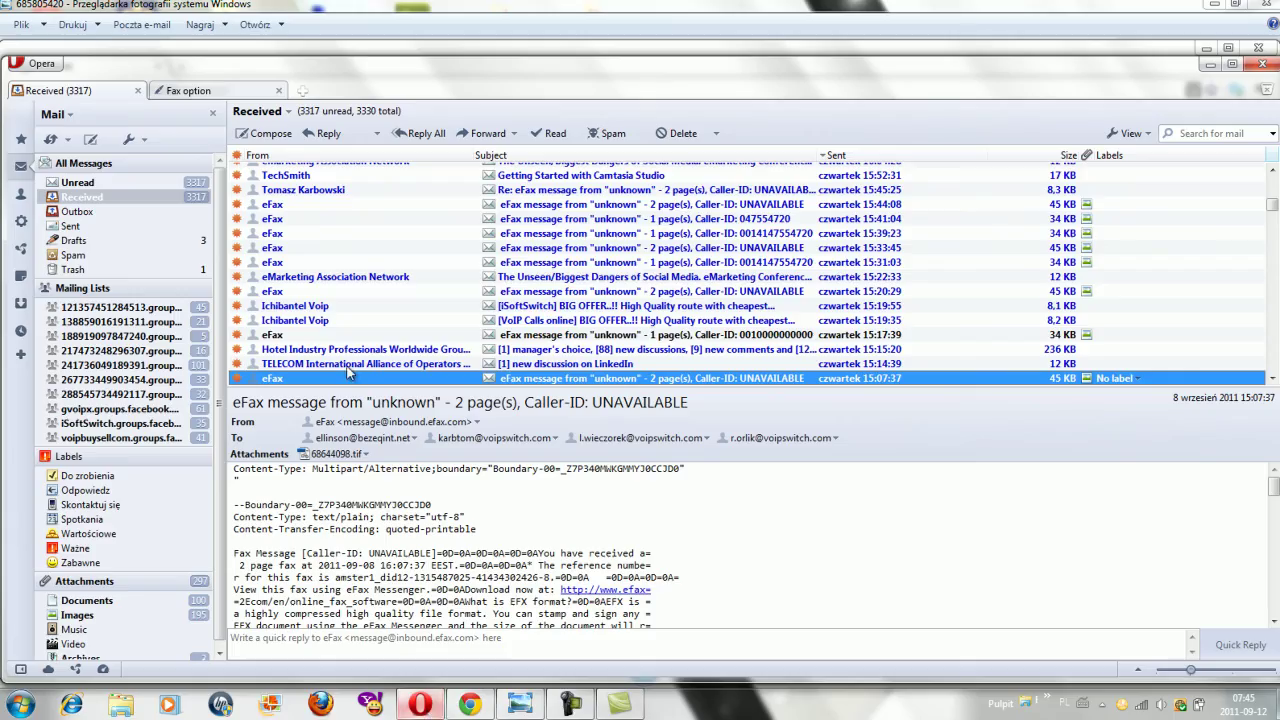
left_click(175, 90)
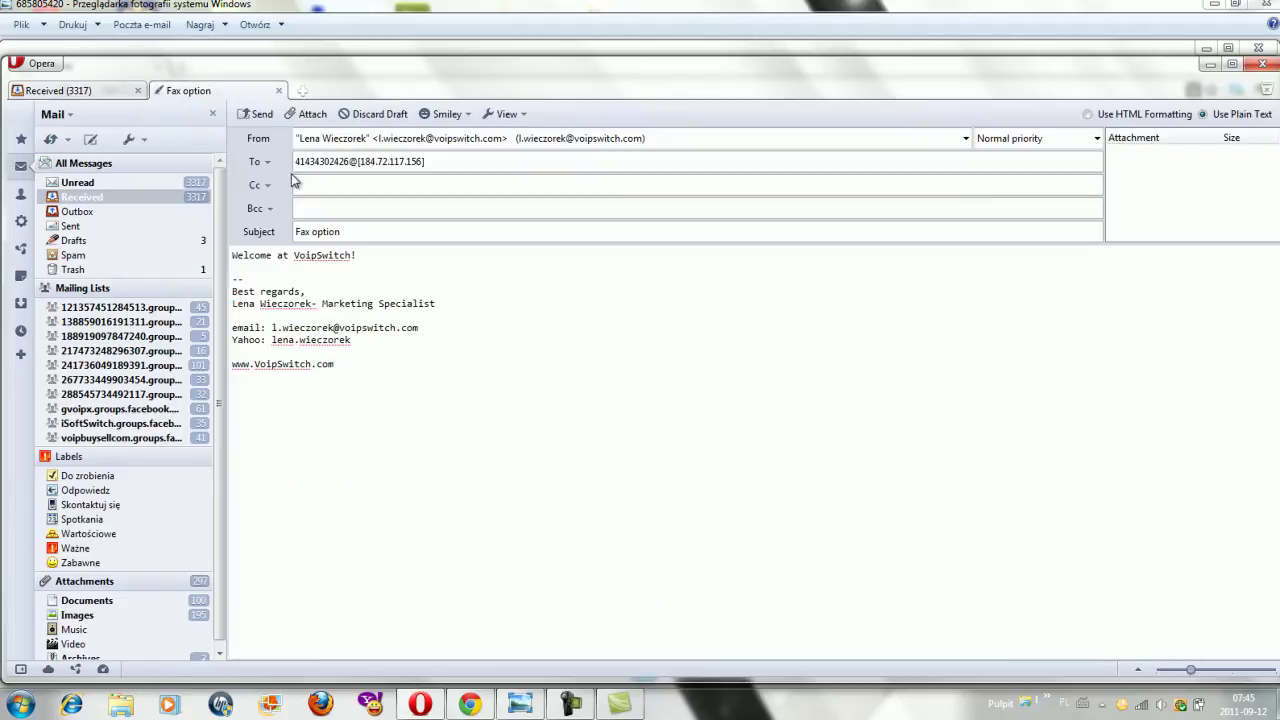
triple_click(358, 238)
left_click_drag(332, 364, 229, 257)
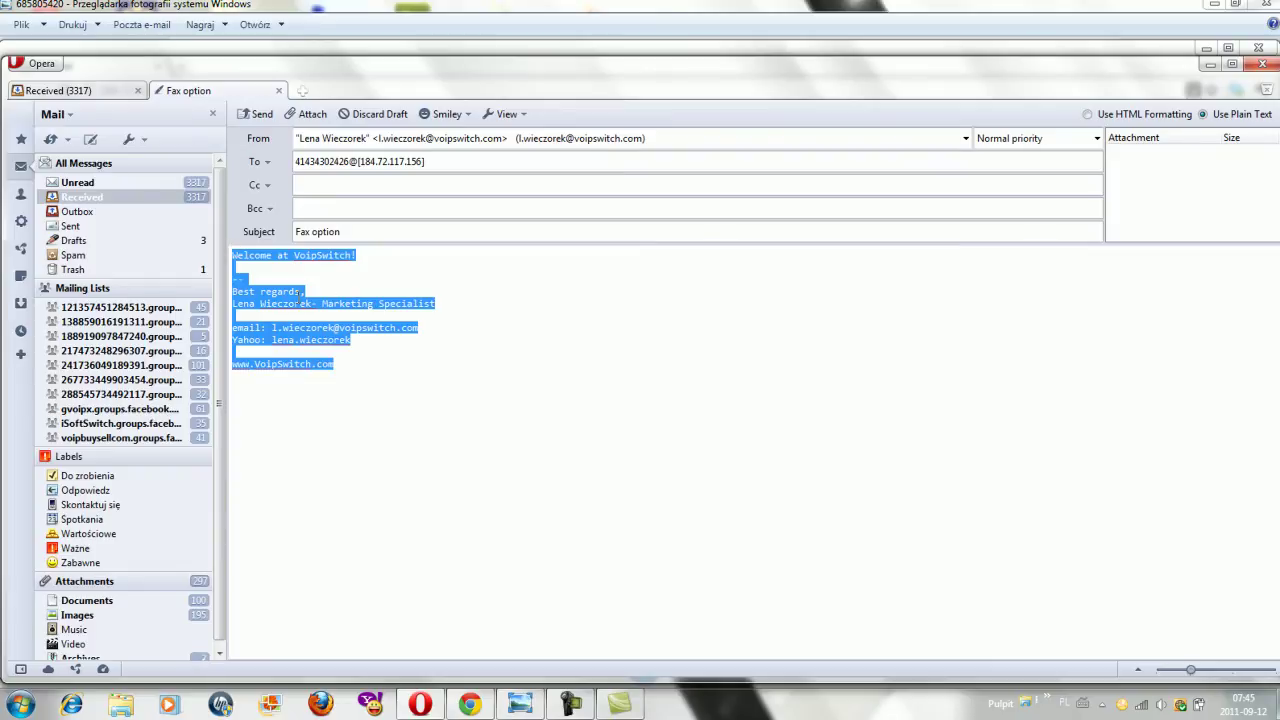
left_click(328, 287)
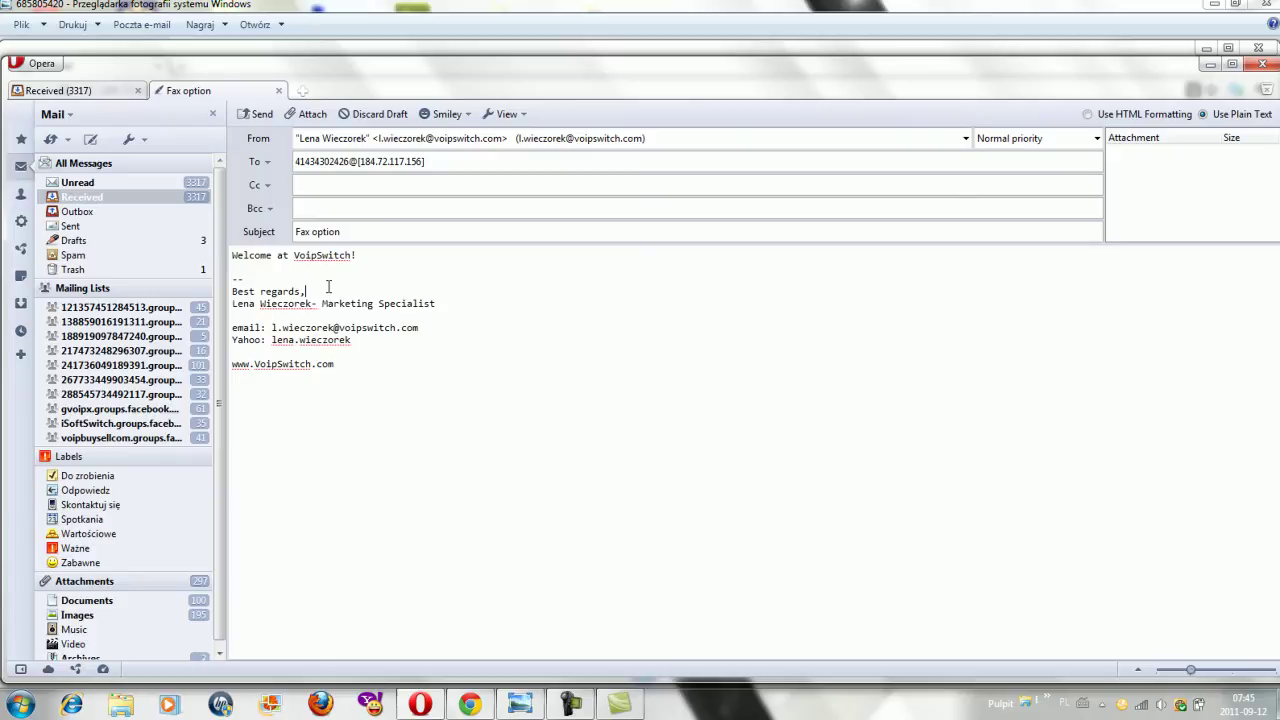
triple_click(350, 164)
left_click_drag(350, 164, 296, 167)
left_click(396, 166)
left_click_drag(424, 161, 360, 162)
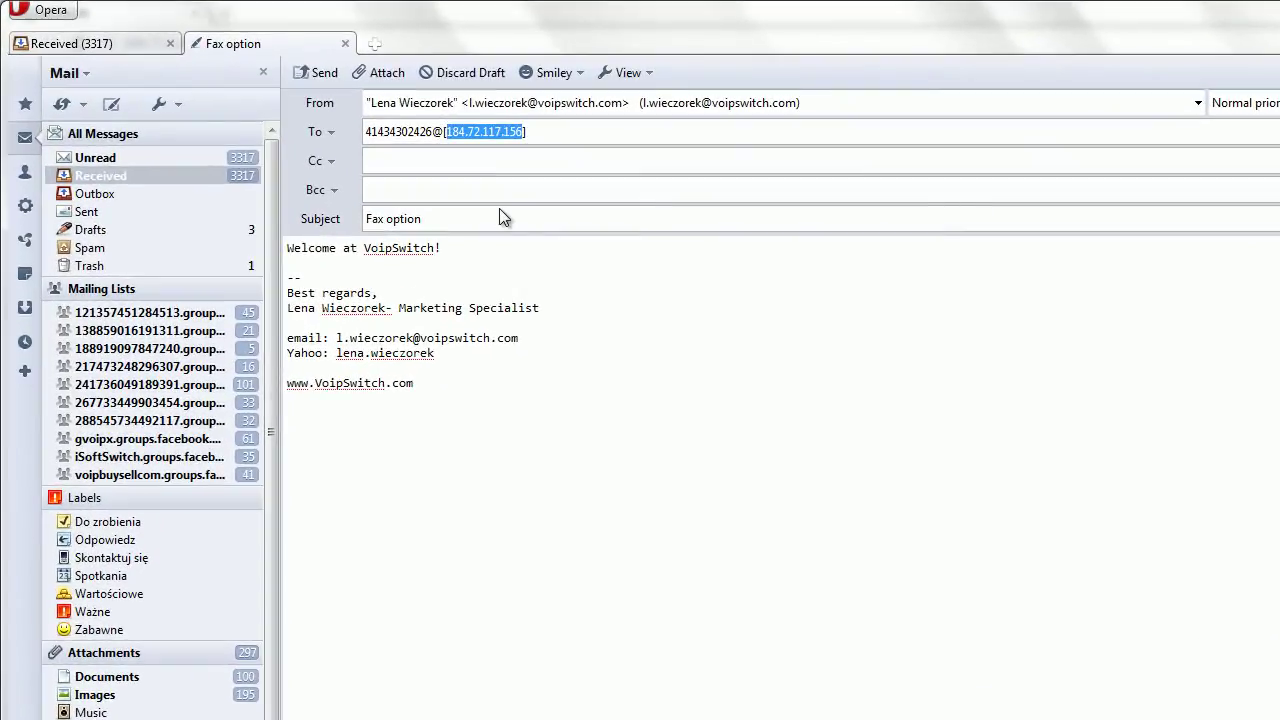
Attach email2FAX option.pdf from the desktop (Pulpit) and send the Fax option email
left_click(388, 76)
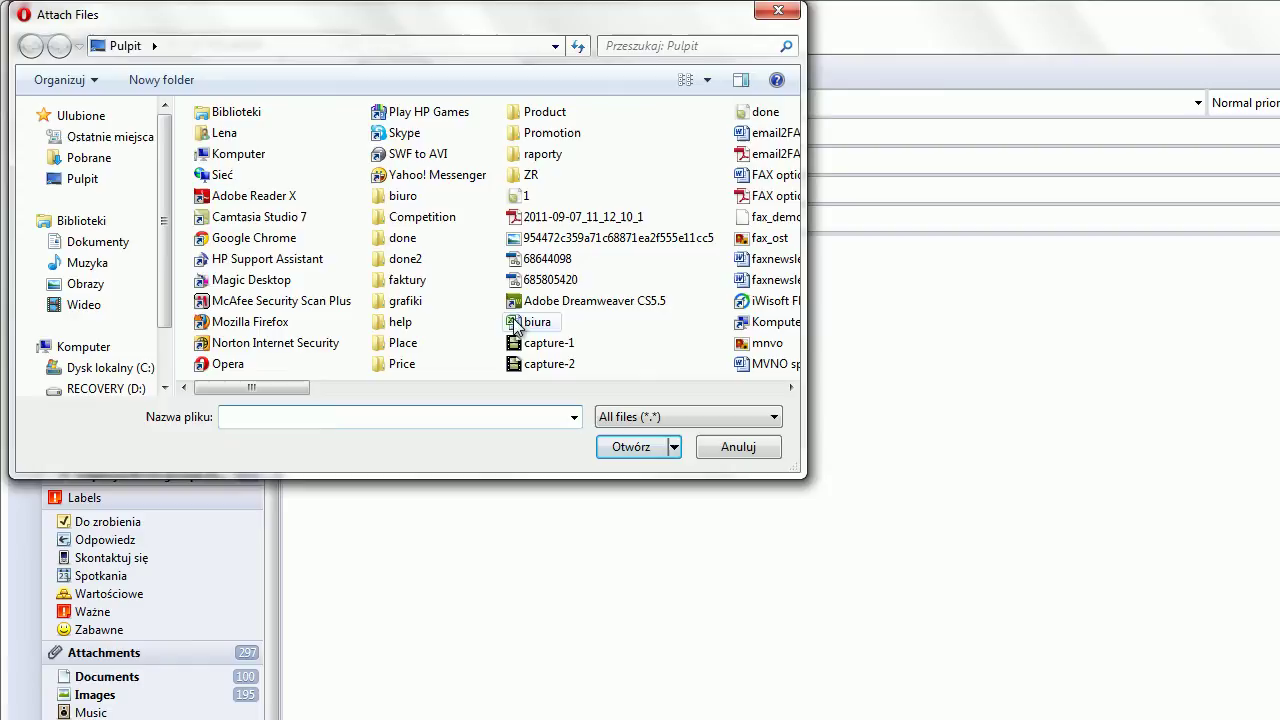
left_click(80, 179)
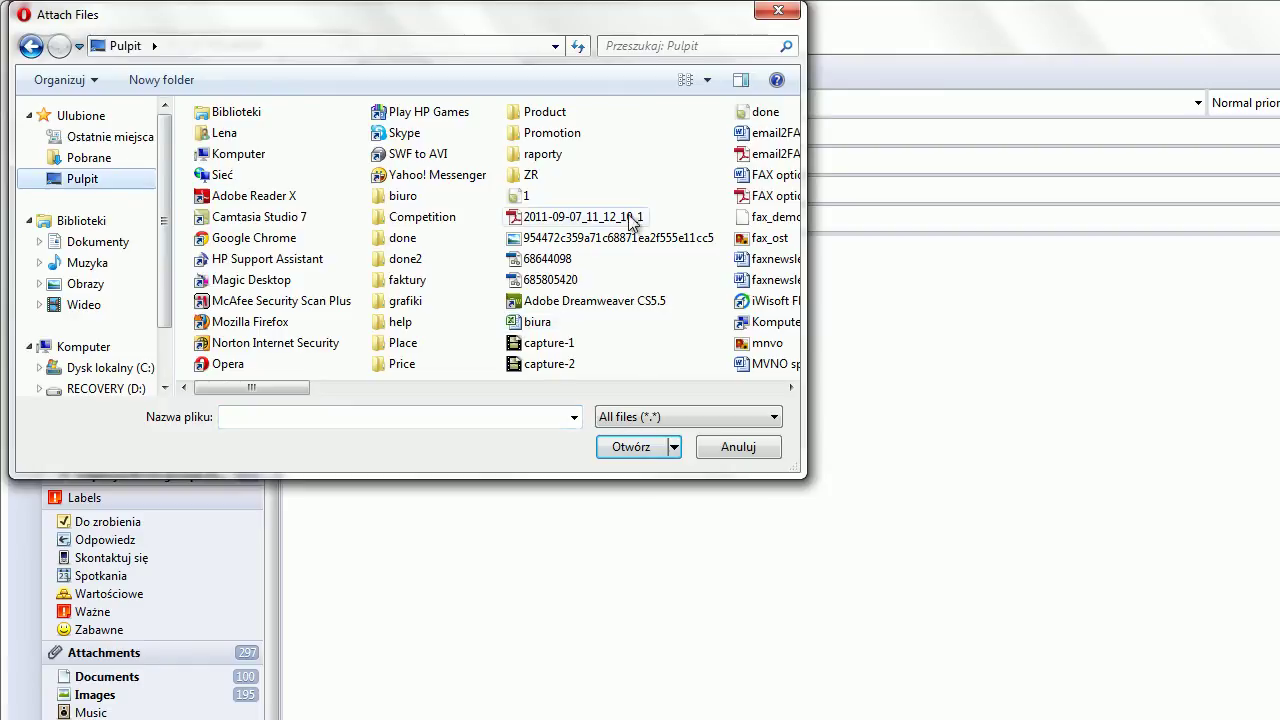
left_click(770, 196)
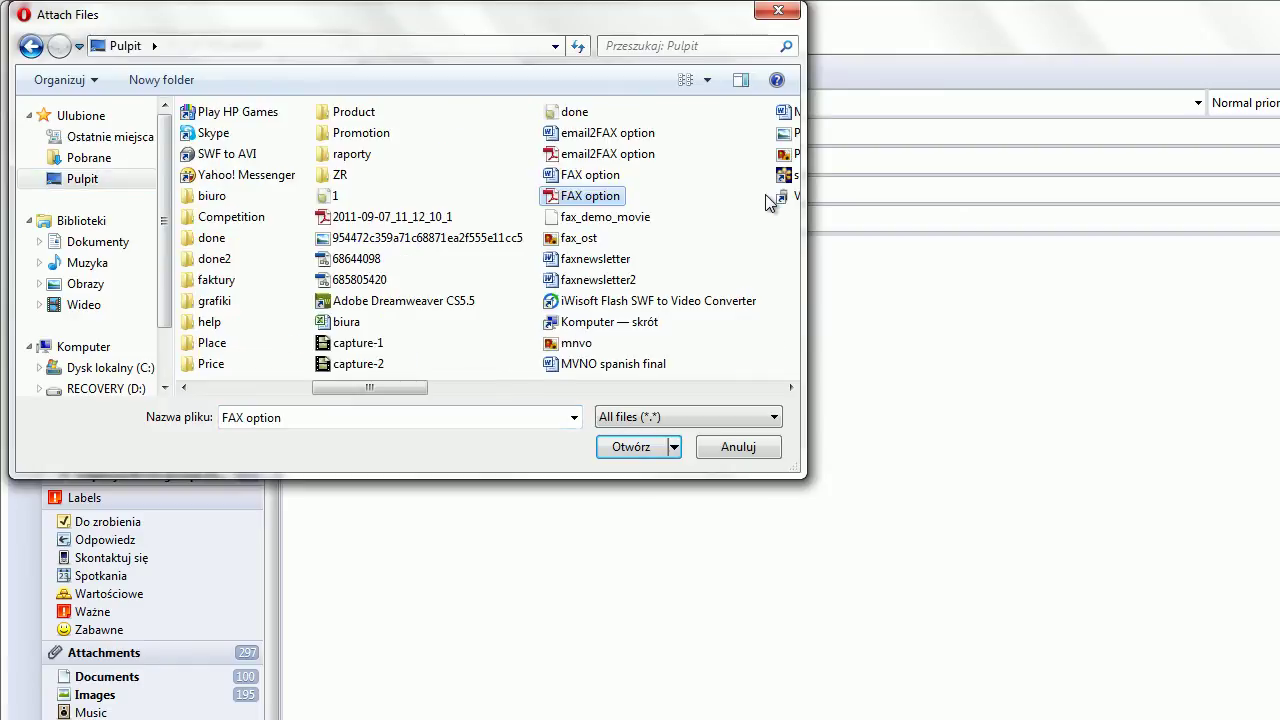
left_click(600, 154)
left_click(517, 420)
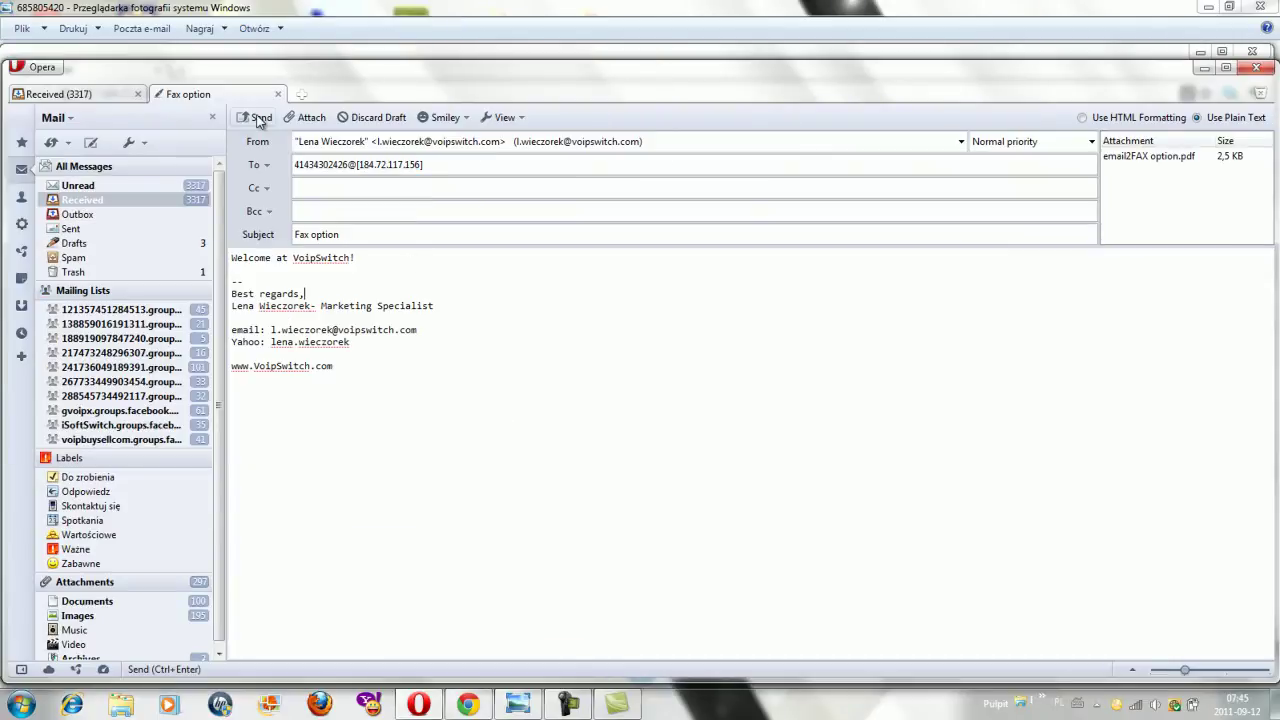
left_click(258, 118)
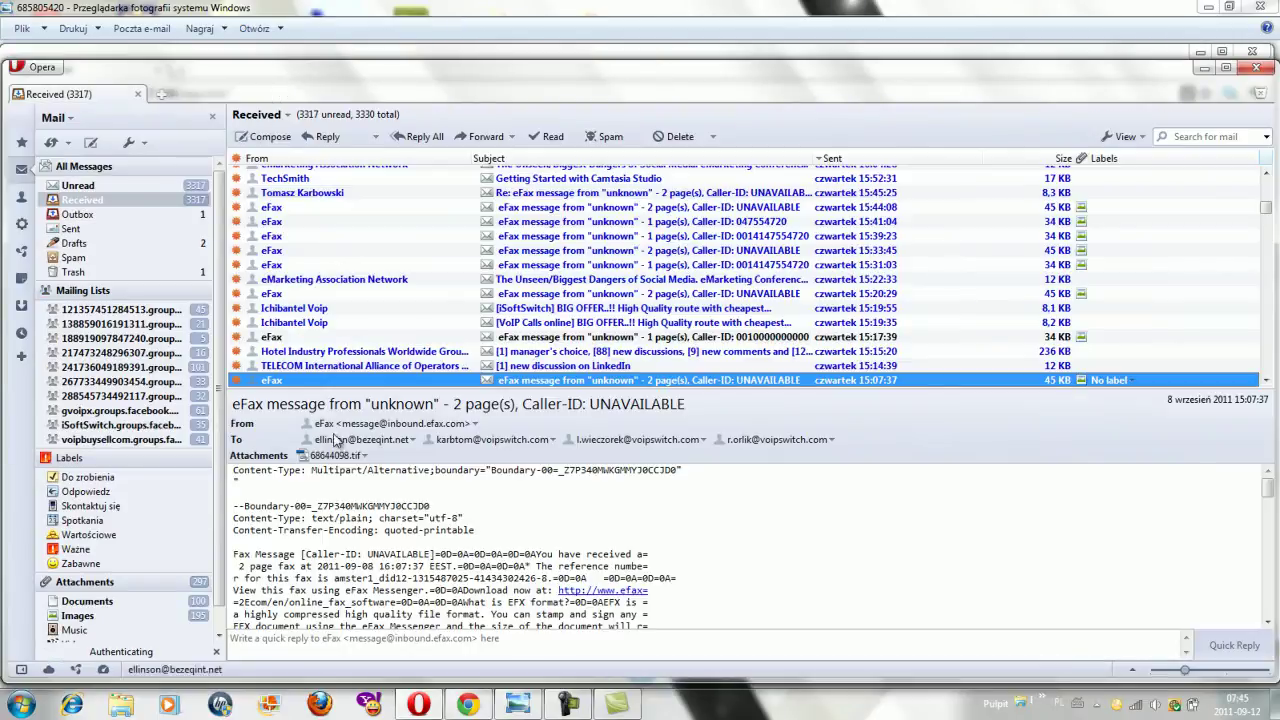
Back in the portal, filter Fax history to Current tasks so the emailed fax shows as New
left_click(468, 704)
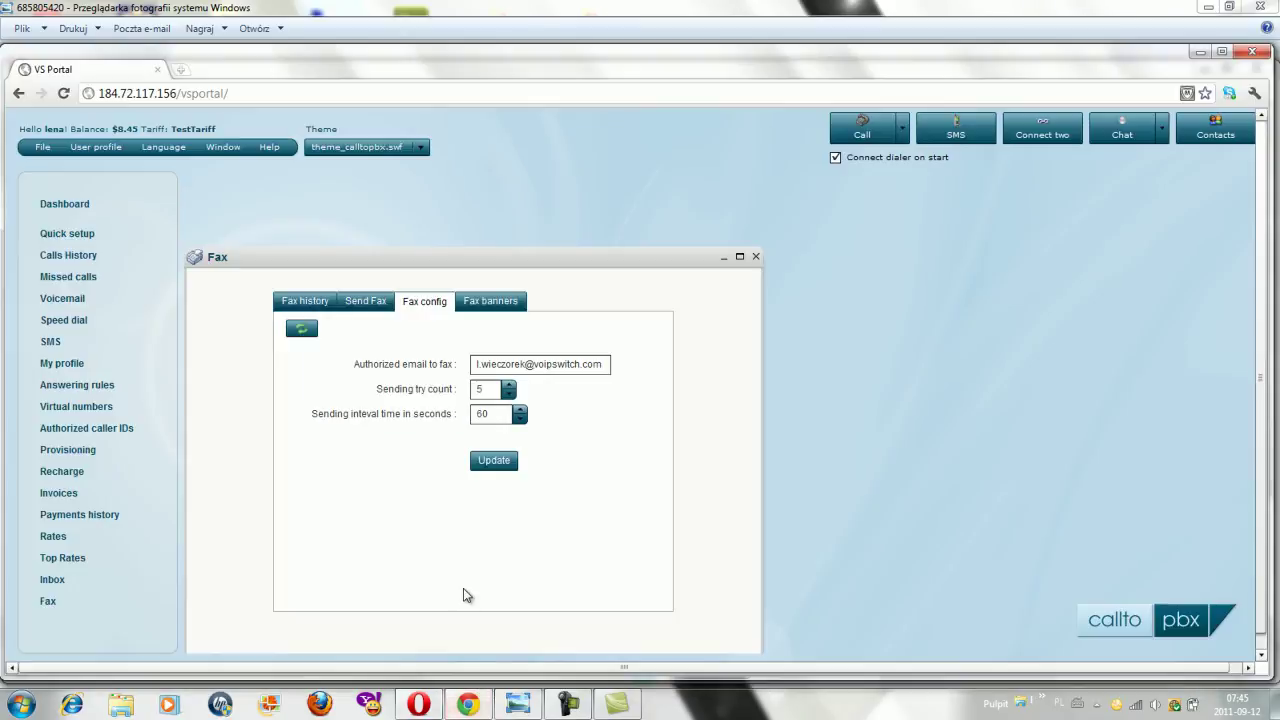
left_click(306, 302)
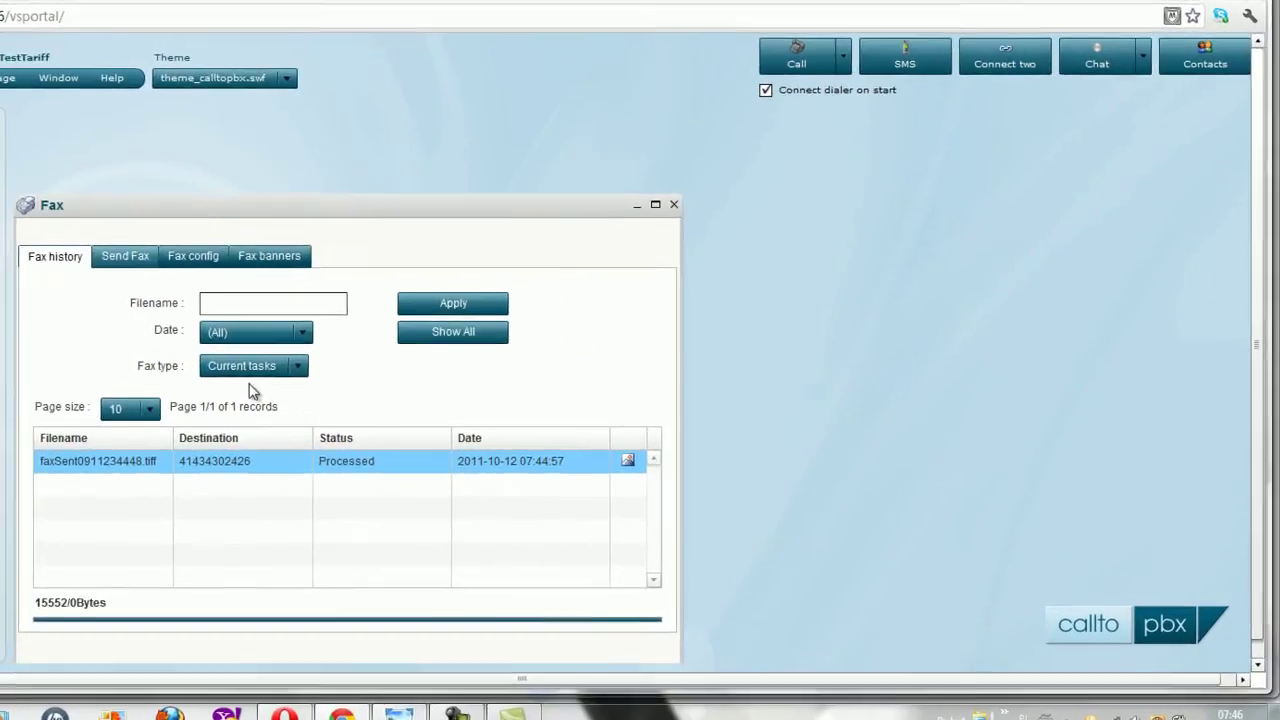
left_click(386, 396)
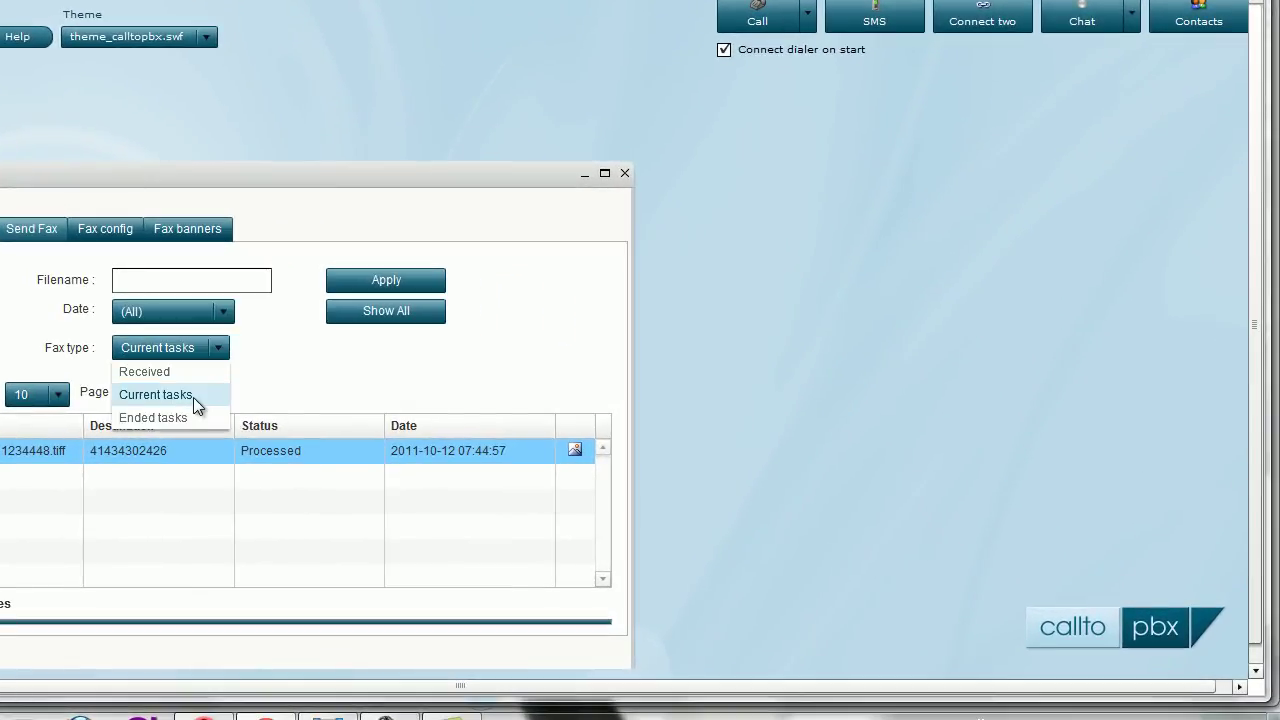
left_click(156, 395)
left_click(405, 286)
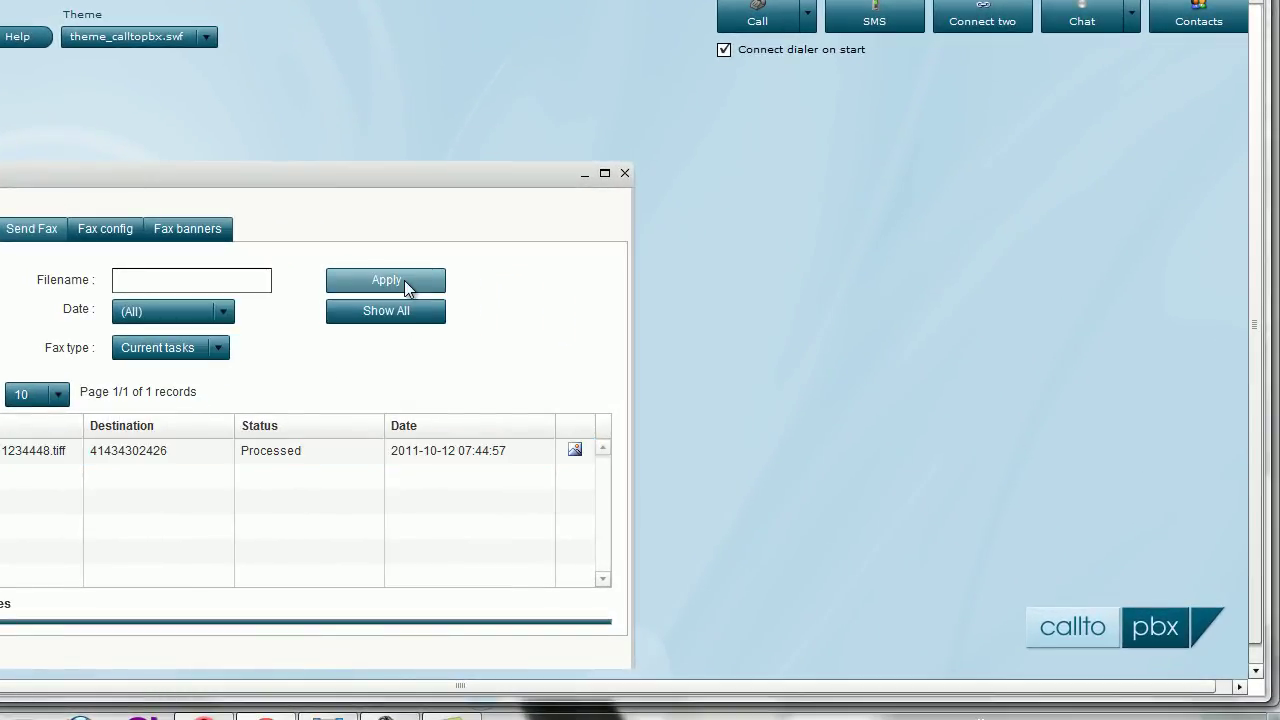
left_click(405, 287)
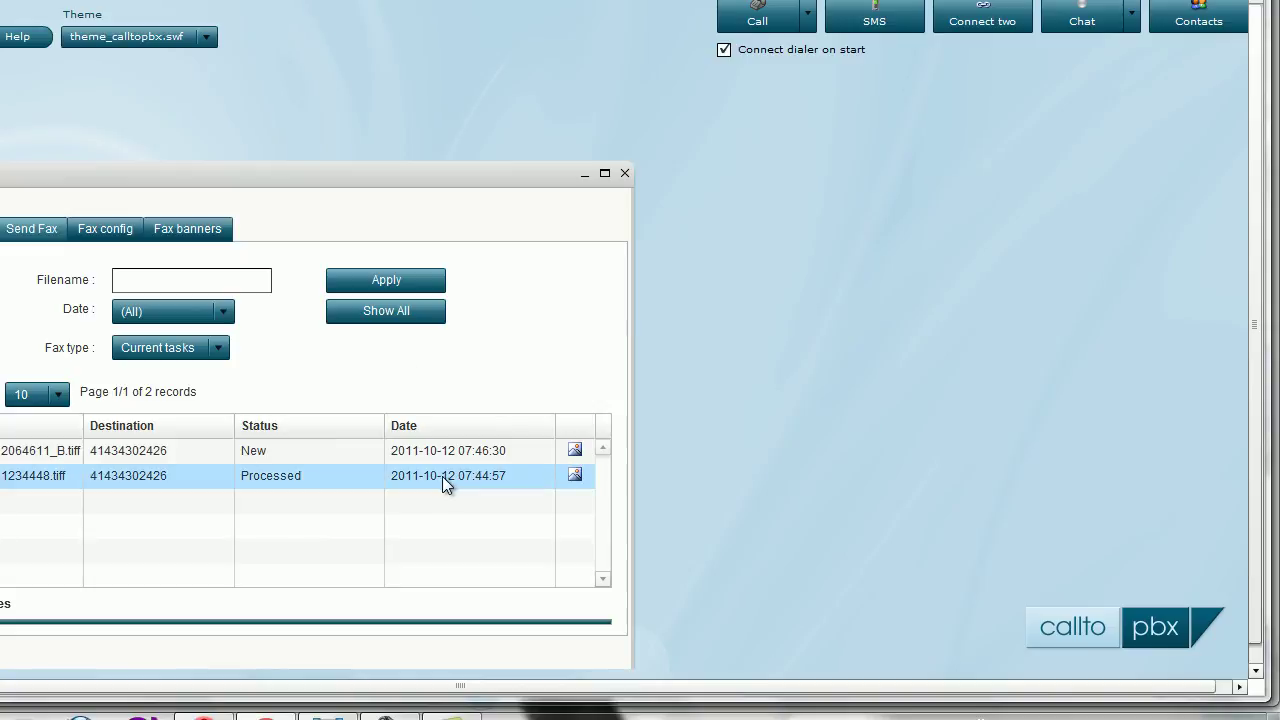
Preview the emailed fax, go to page 2 reading 'email2FAX option works!', then return to Chrome
left_click(576, 450)
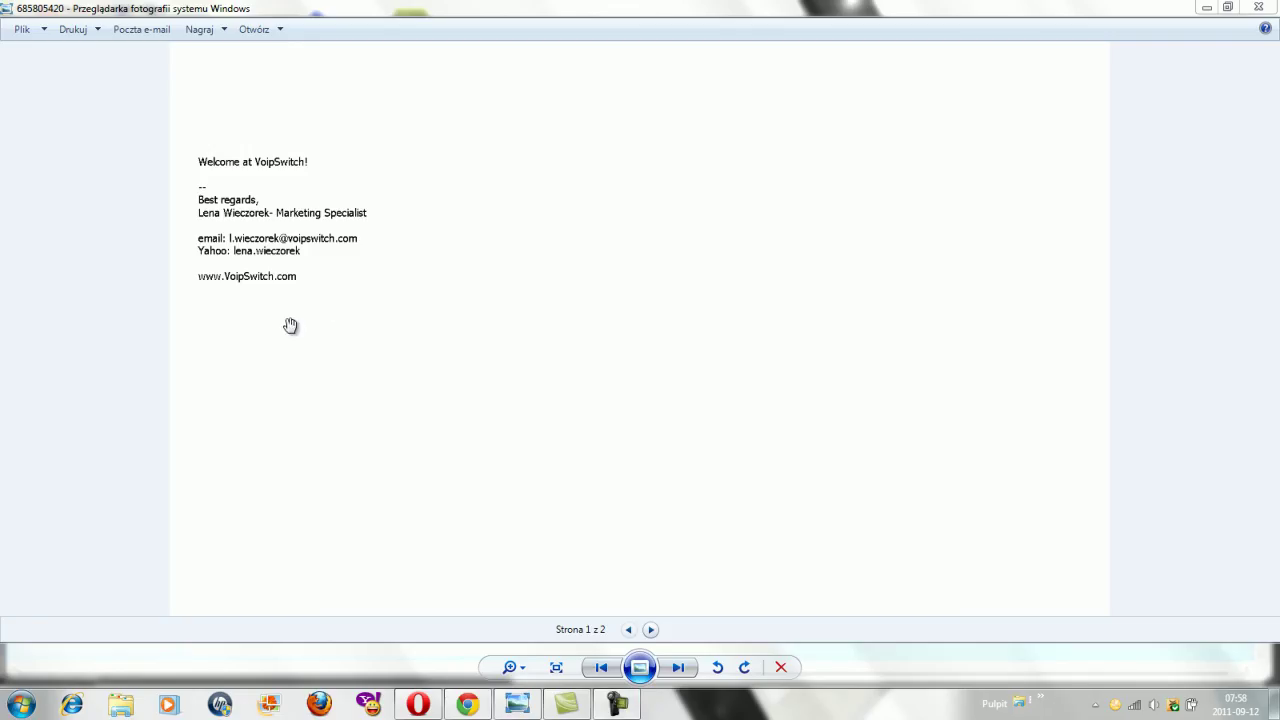
left_click(652, 629)
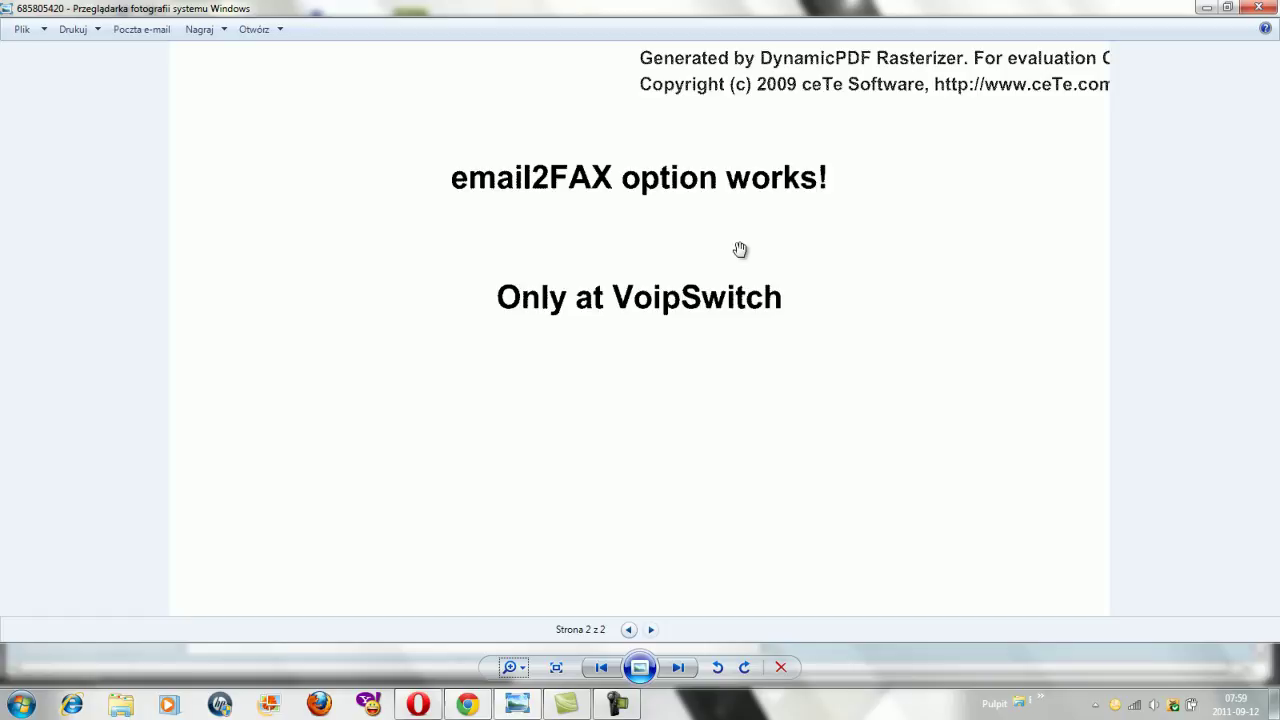
left_click(466, 706)
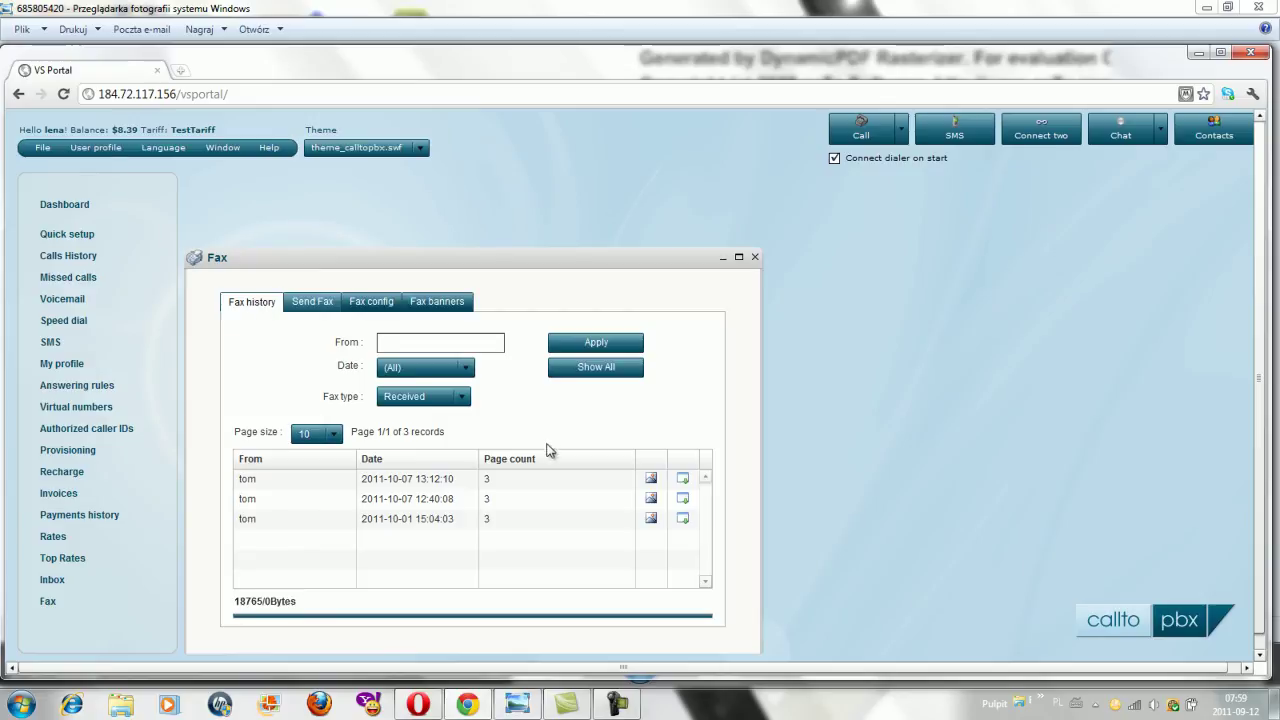
left_click(448, 397)
key("Escape")
left_click(418, 704)
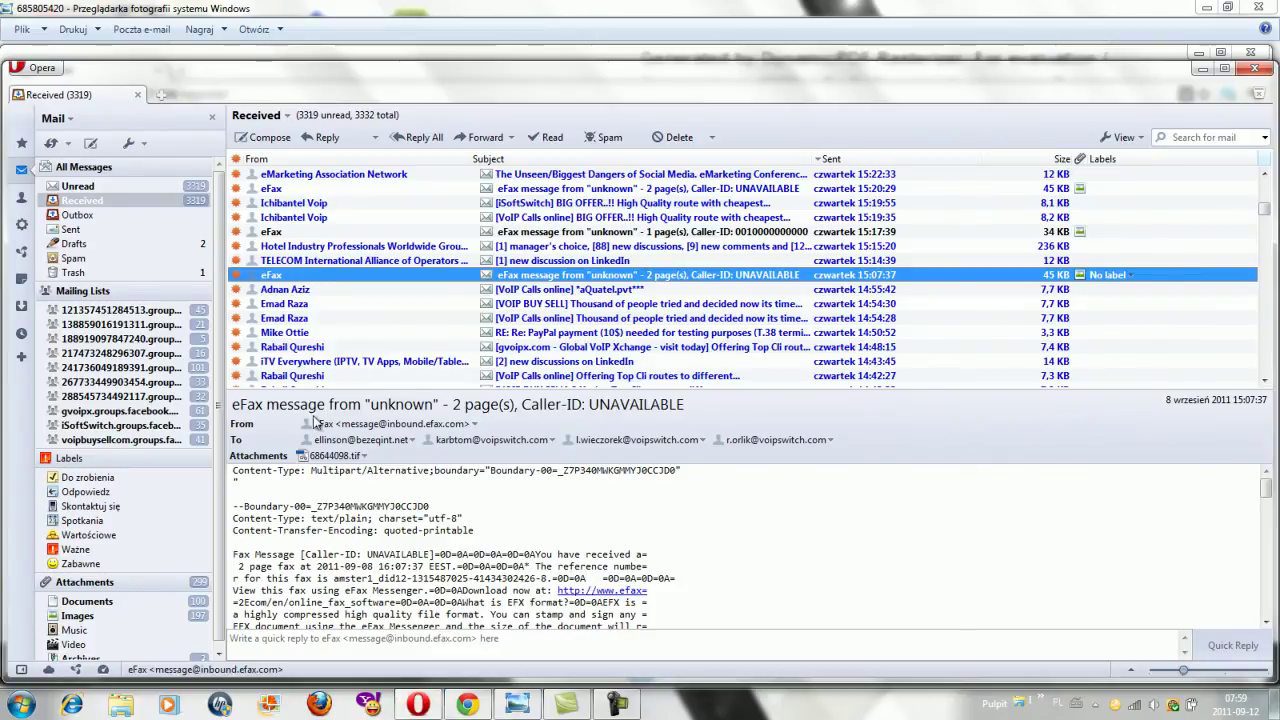
right_click(355, 456)
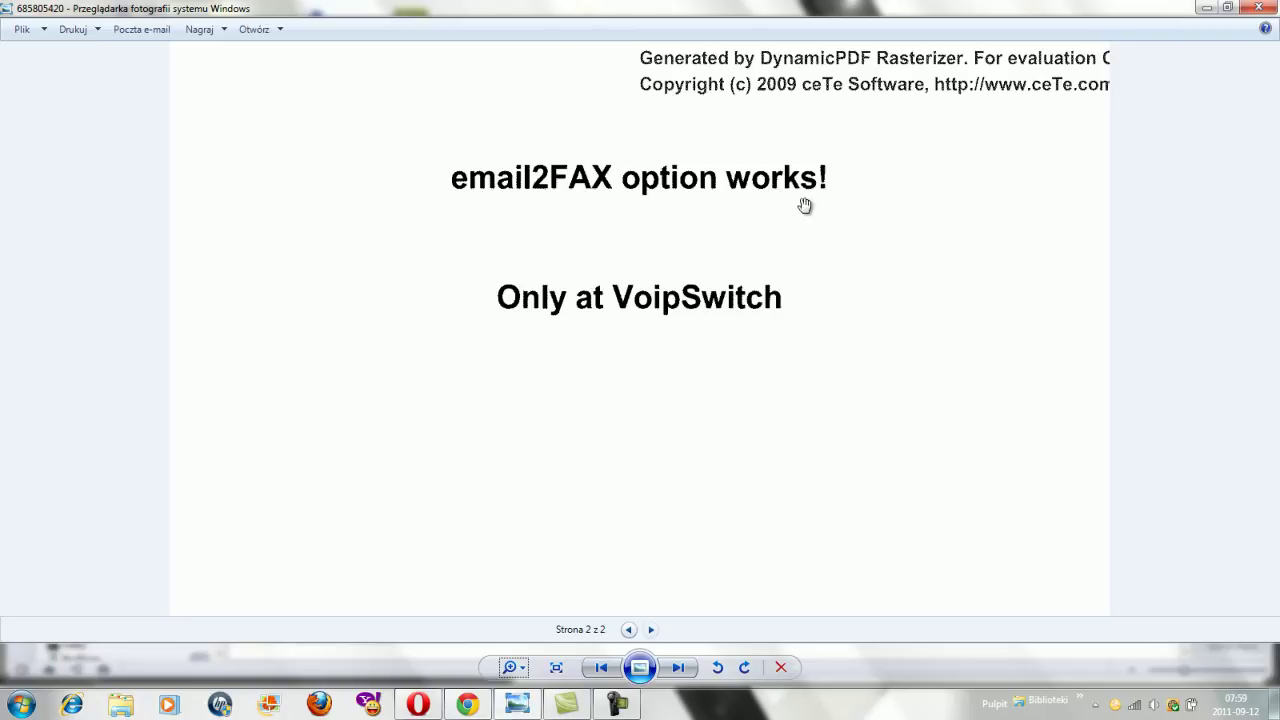
left_click(467, 705)
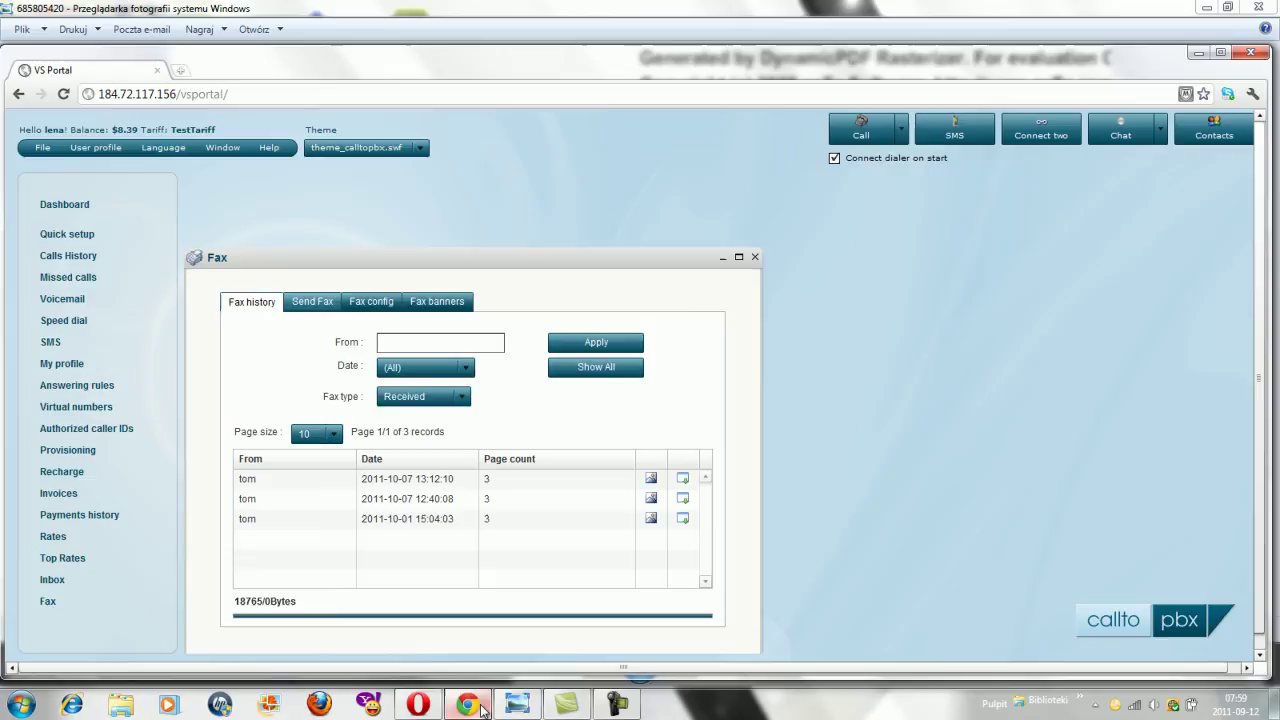